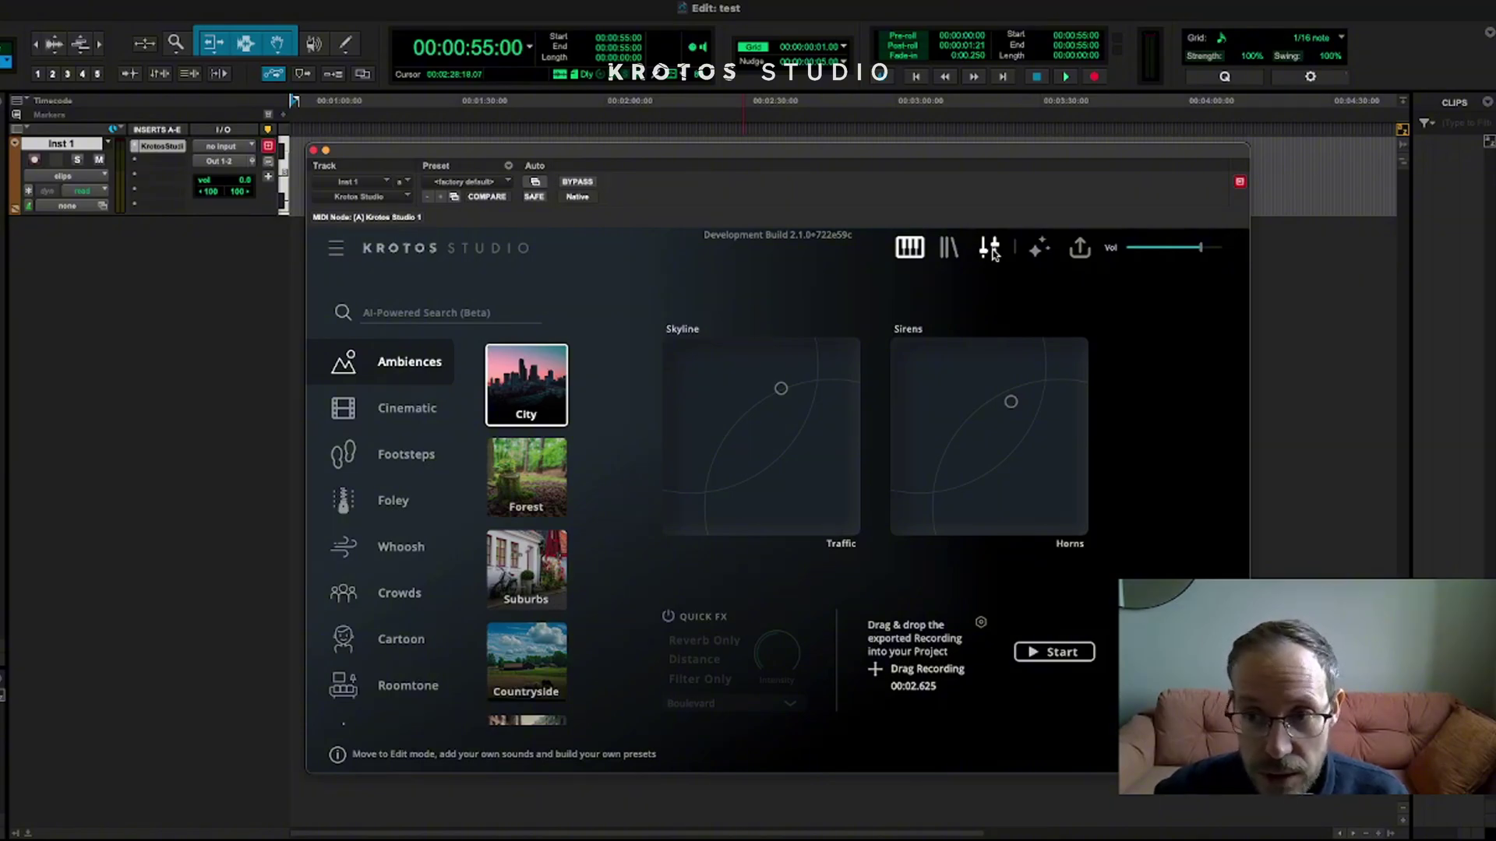
# Step: Enter Edit mode for the City preset's engines, toggling back to Perform once
pyautogui.click(990, 249)
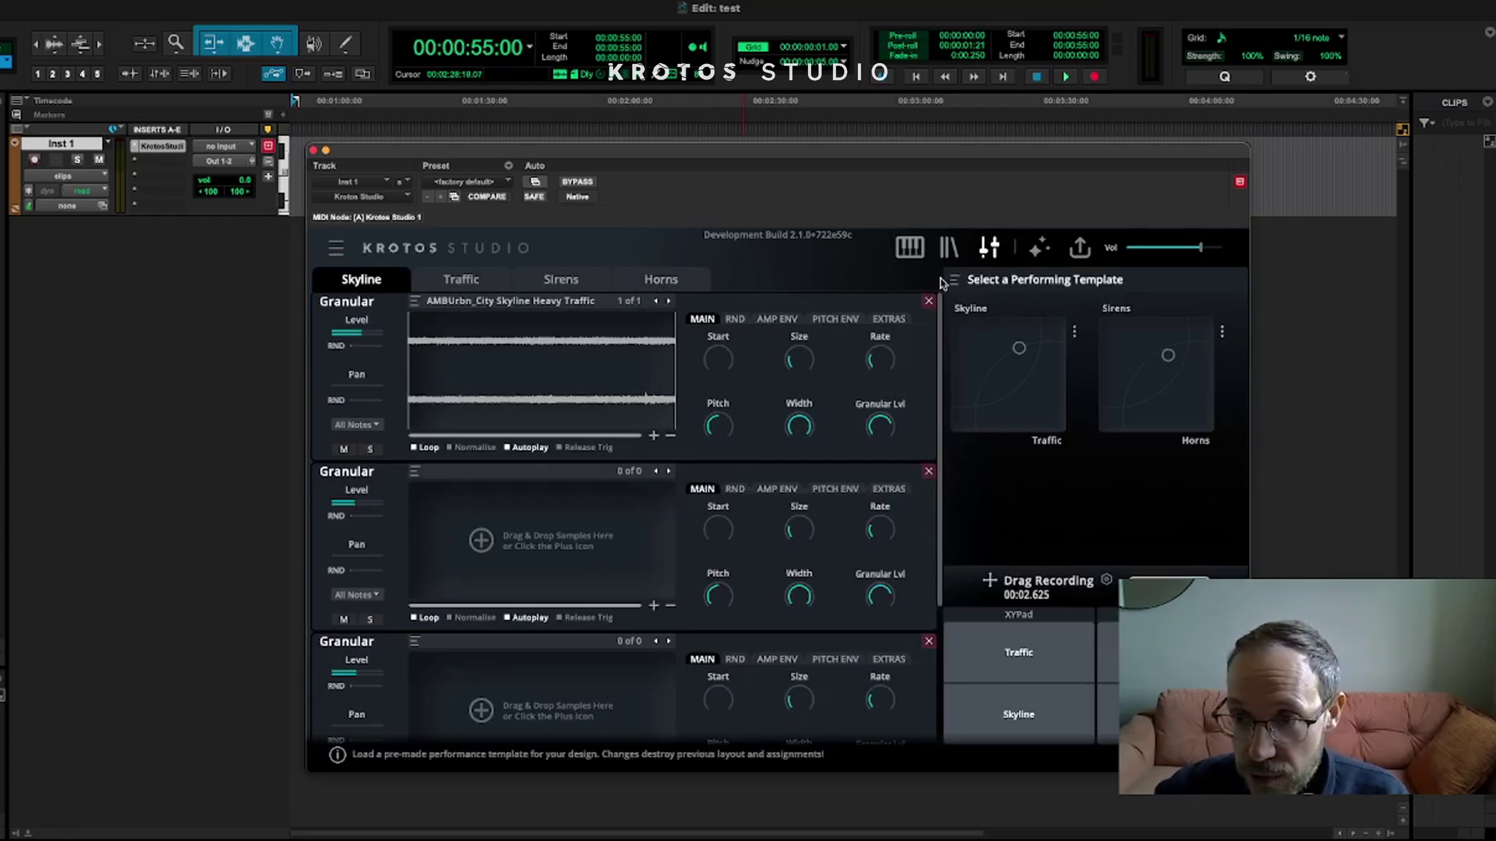
pyautogui.click(988, 251)
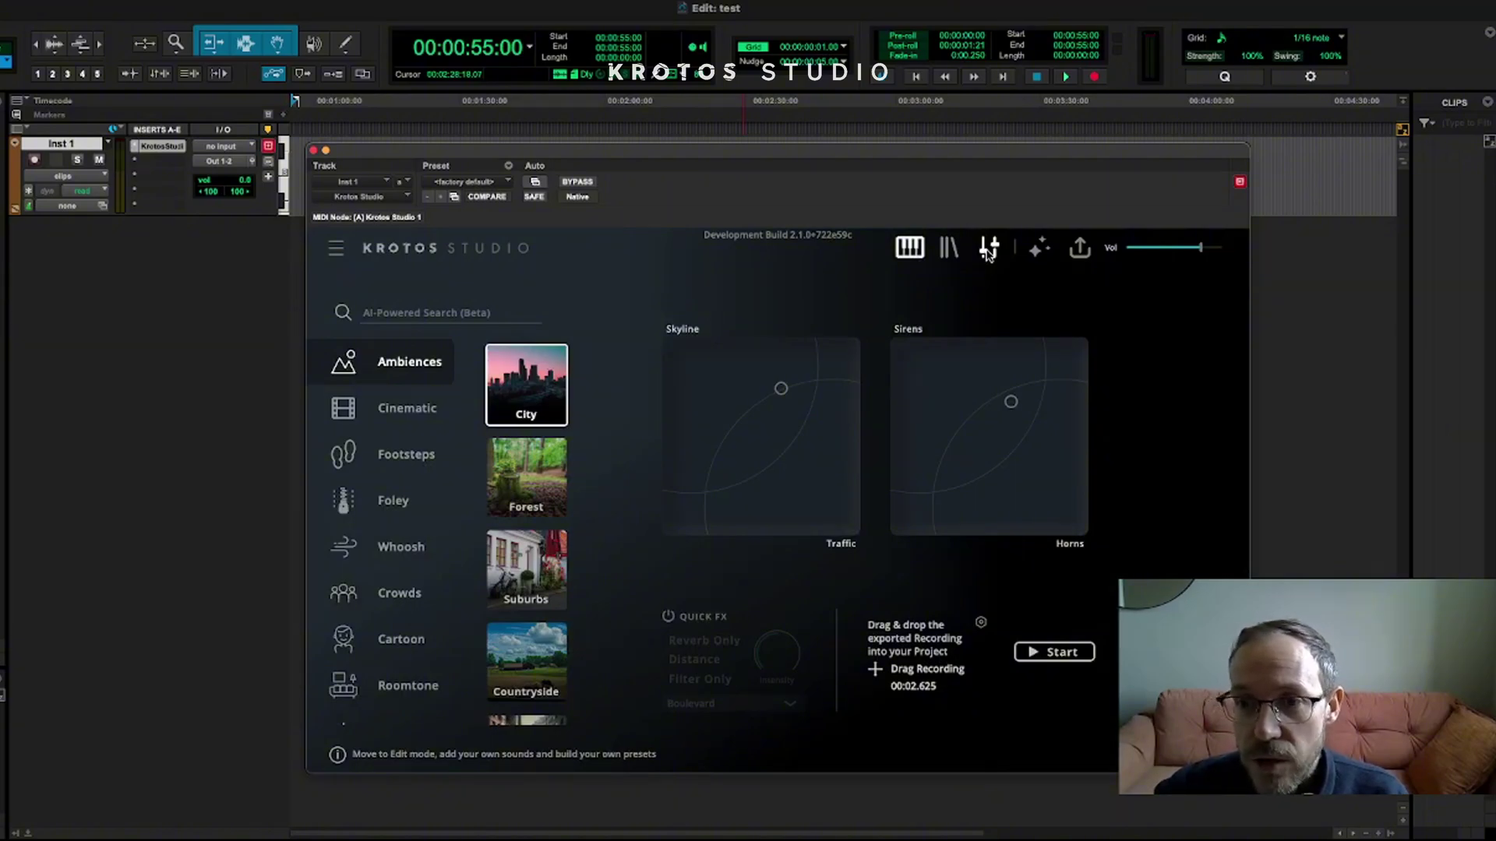
pyautogui.click(988, 250)
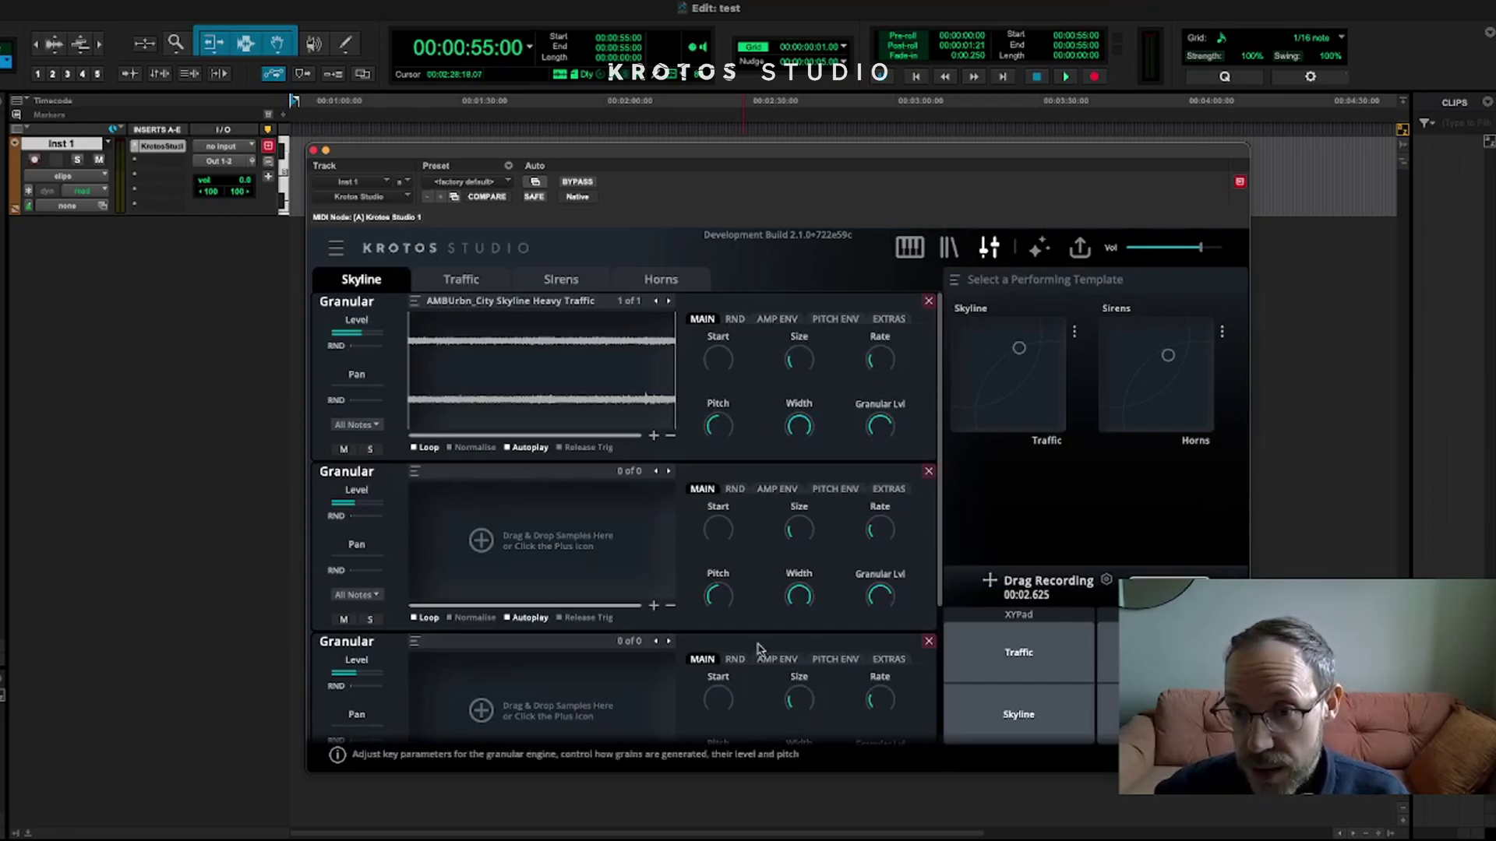
# Step: Inspect the Traffic, Sirens, Horns and Skyline engines, ending on Horns with its car horns sample
pyautogui.click(470, 287)
pyautogui.scroll(-3, 484, 491)
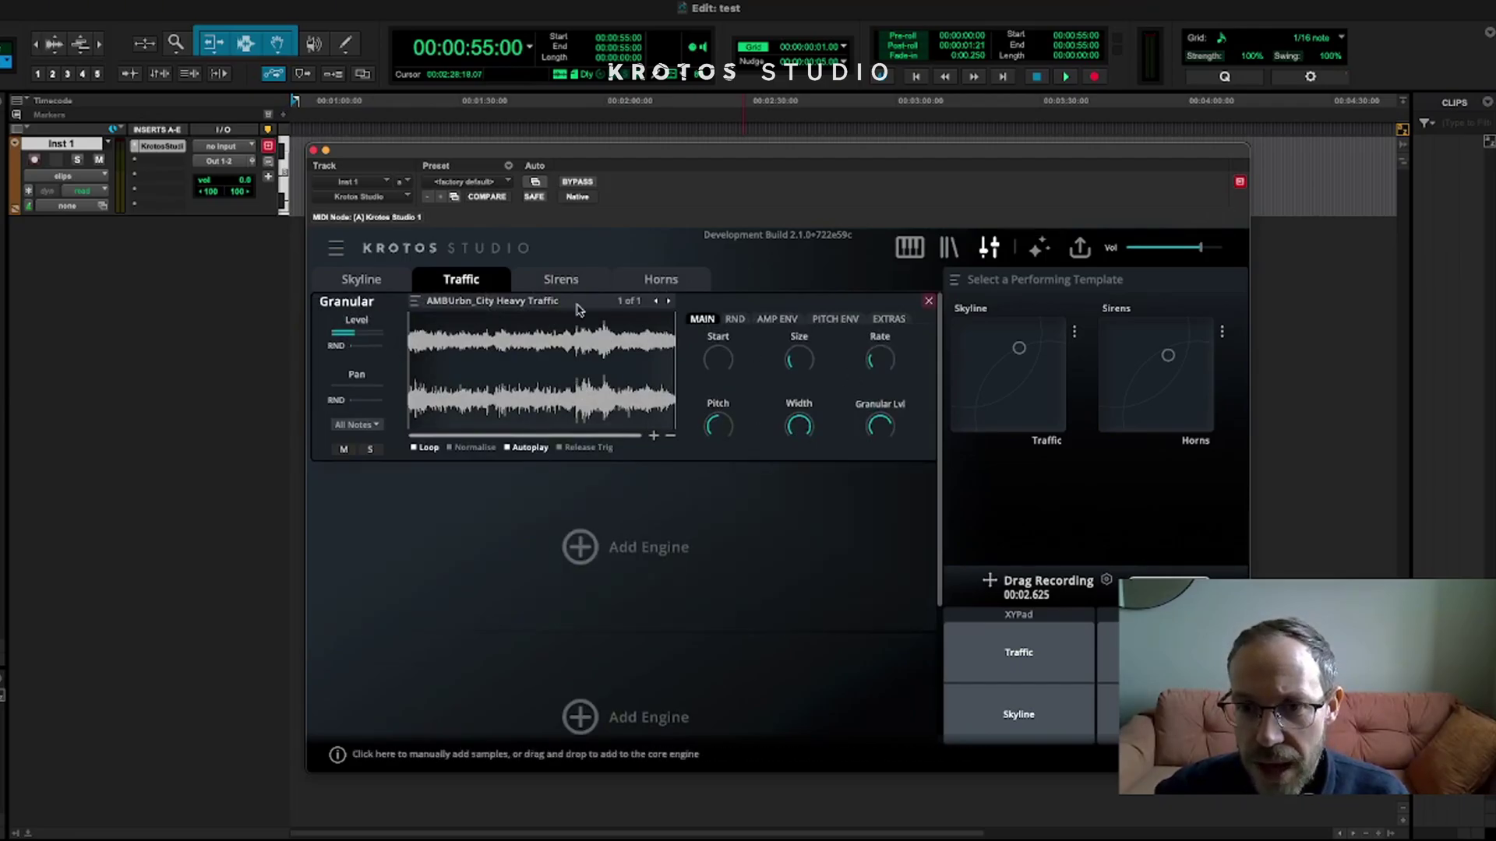
pyautogui.click(559, 279)
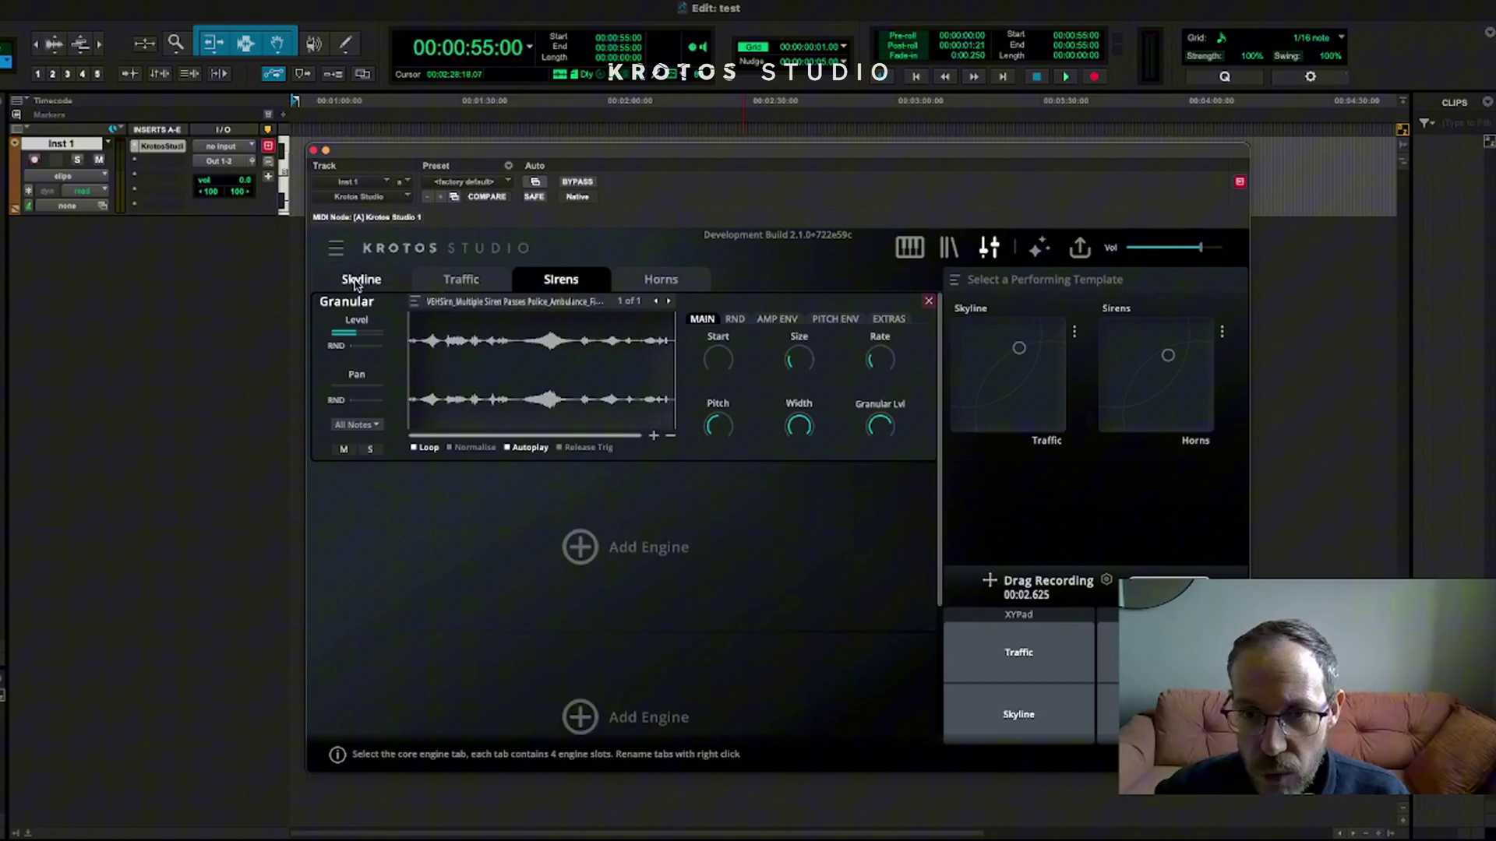
pyautogui.click(659, 282)
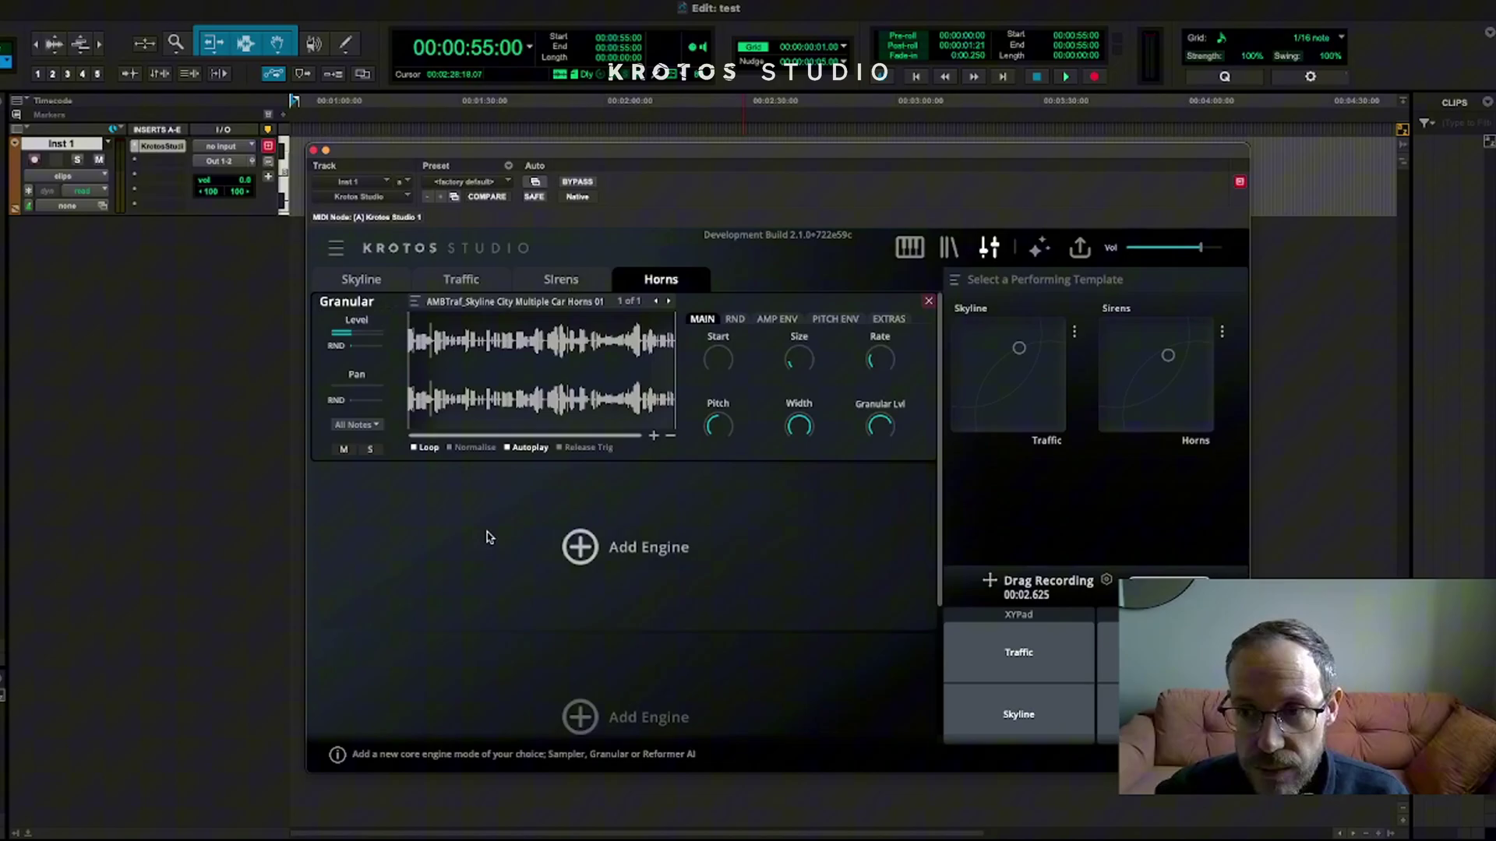
pyautogui.click(366, 279)
pyautogui.click(443, 279)
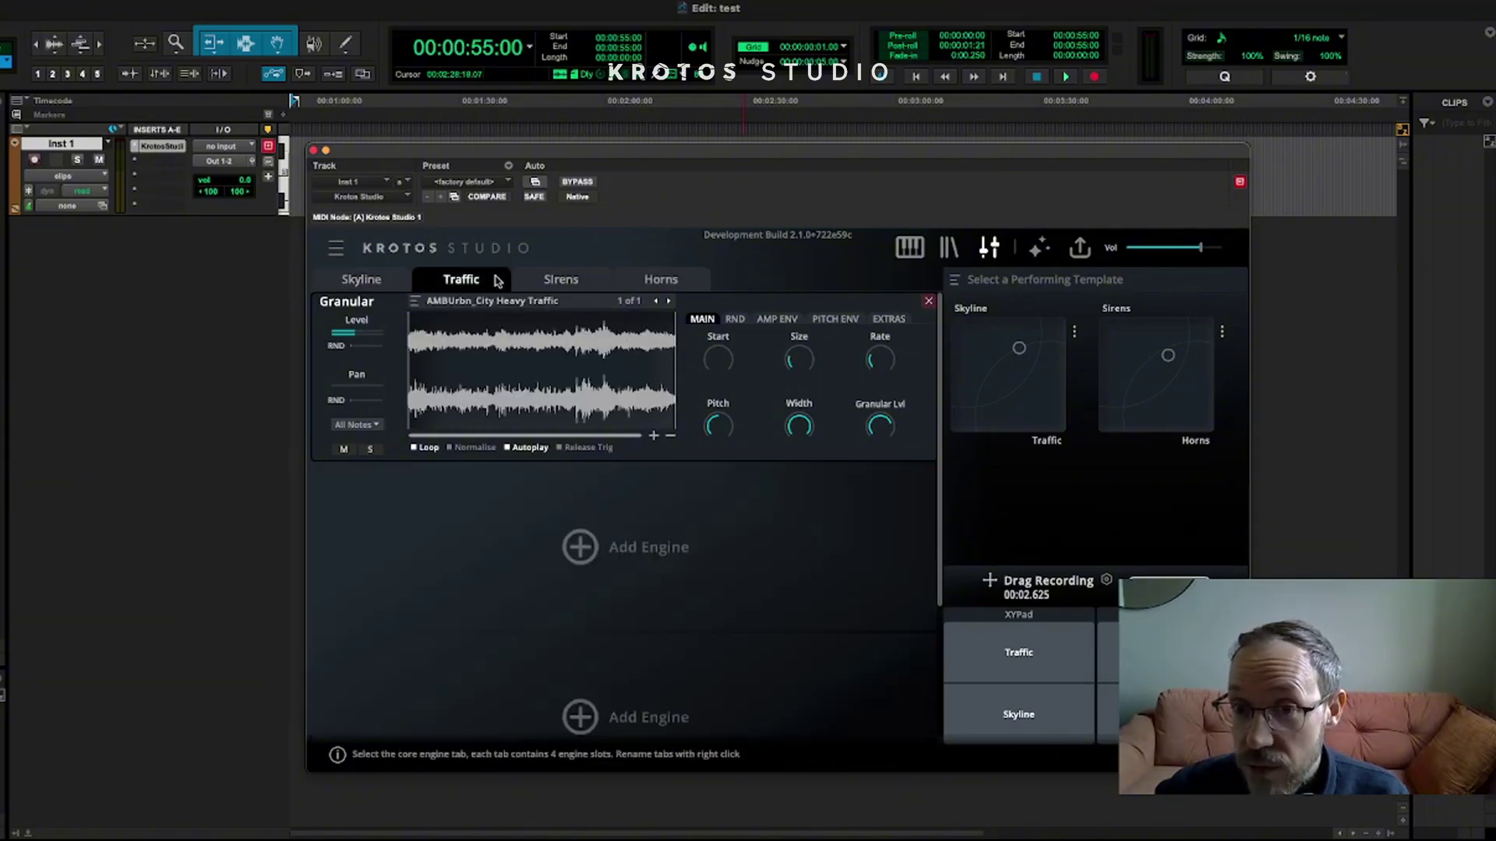
pyautogui.click(560, 282)
pyautogui.click(659, 282)
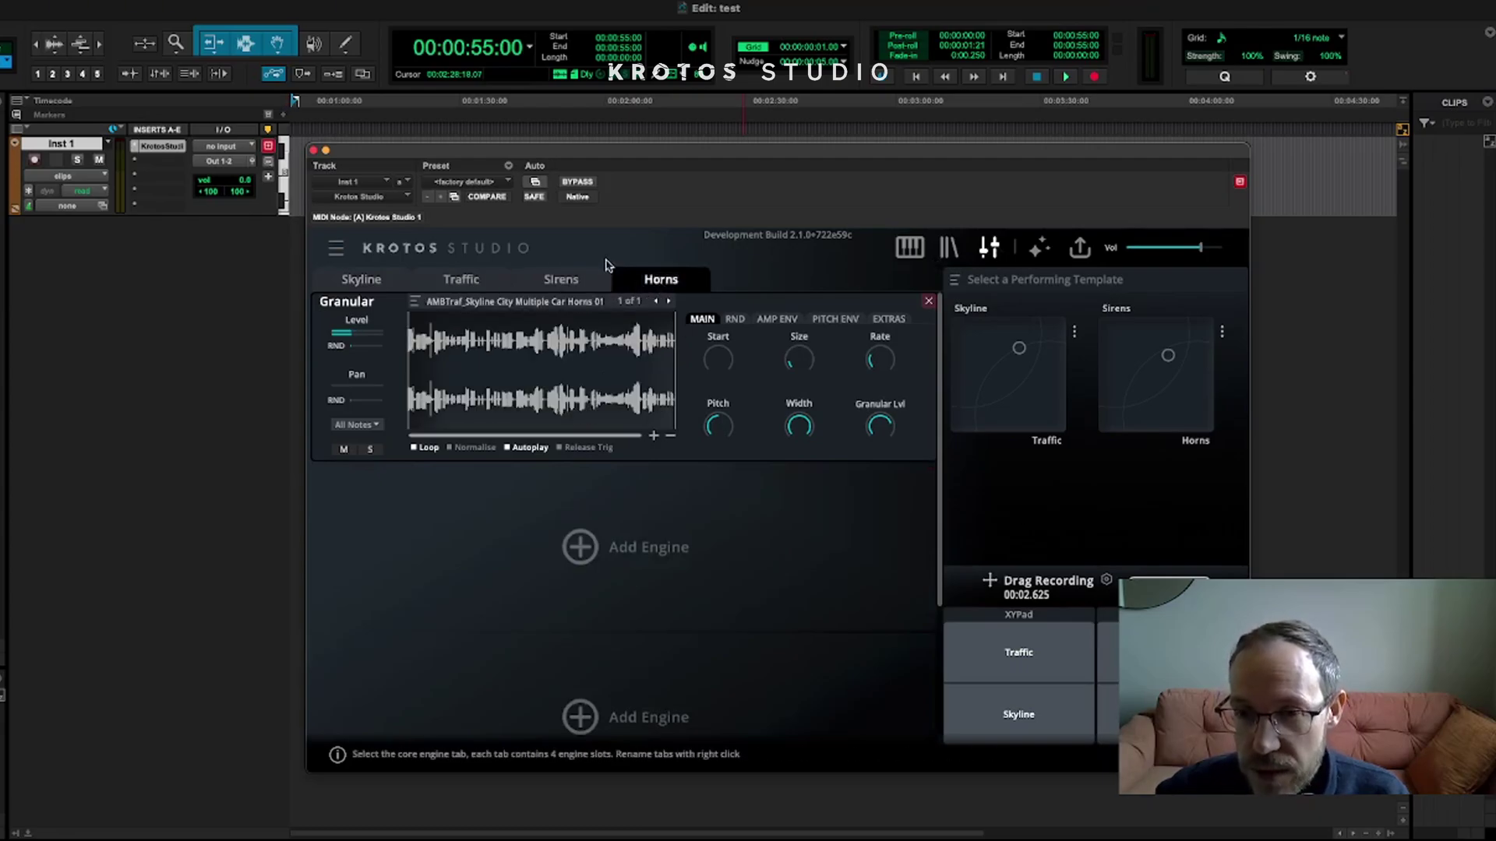
# Step: Load the Clean Start.ksp factory template from the Preset Templates folder
pyautogui.click(338, 250)
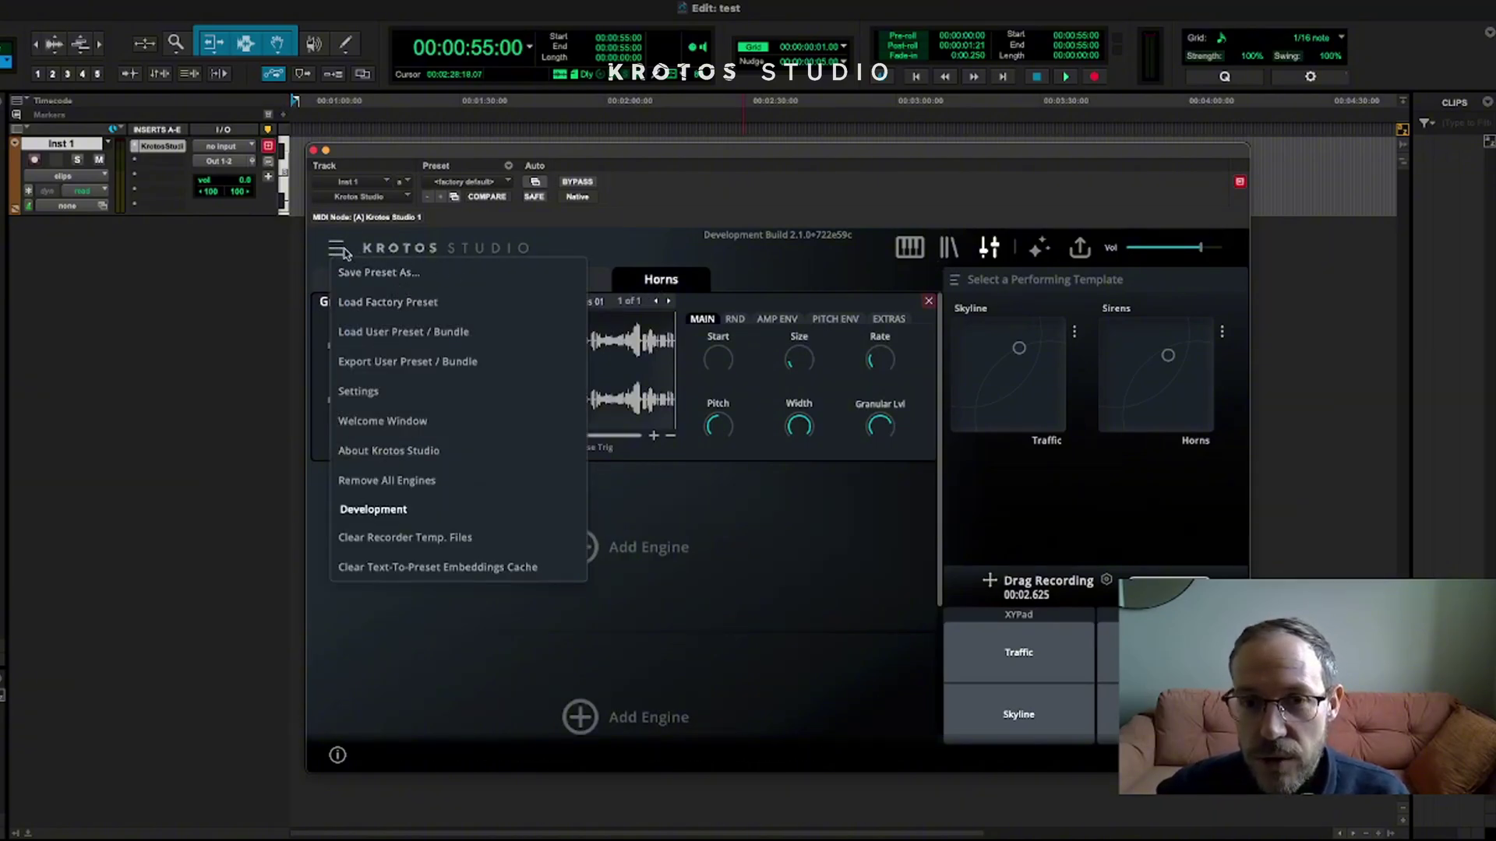
pyautogui.click(382, 303)
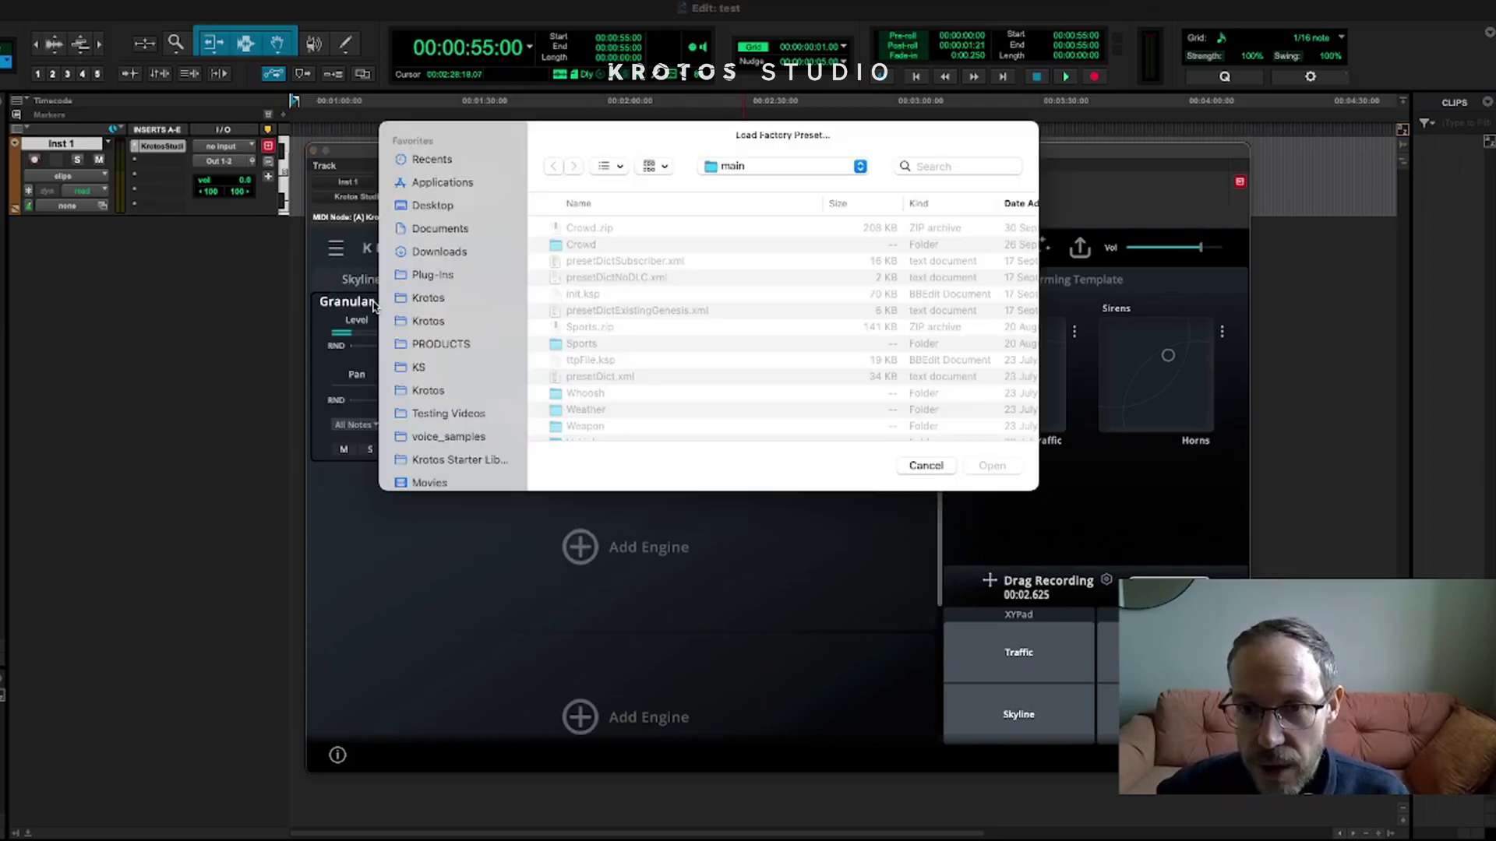
pyautogui.scroll(-5, 631, 387)
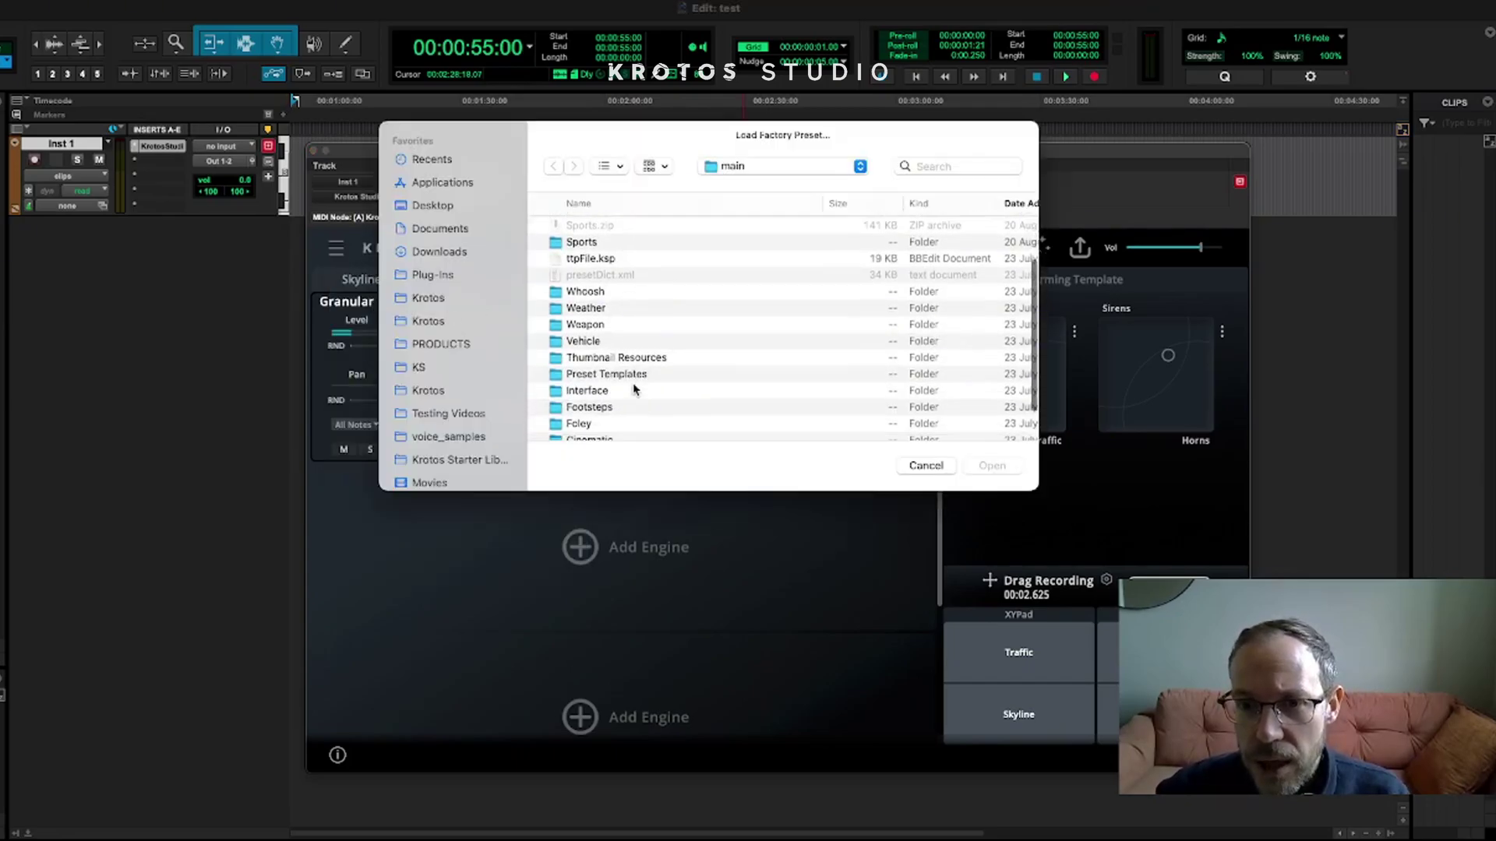
pyautogui.doubleClick(592, 350)
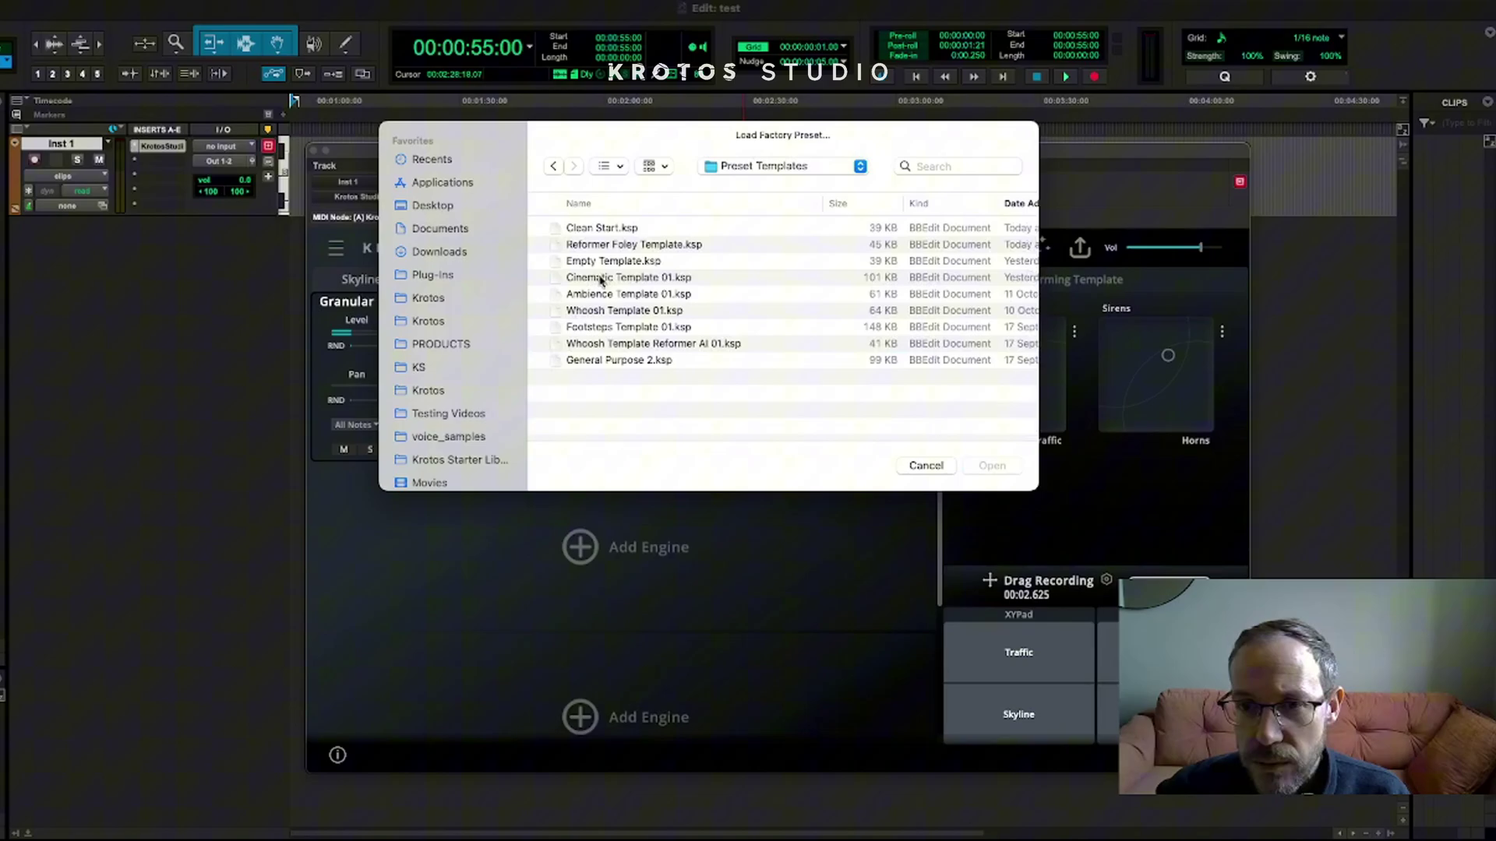
pyautogui.doubleClick(580, 228)
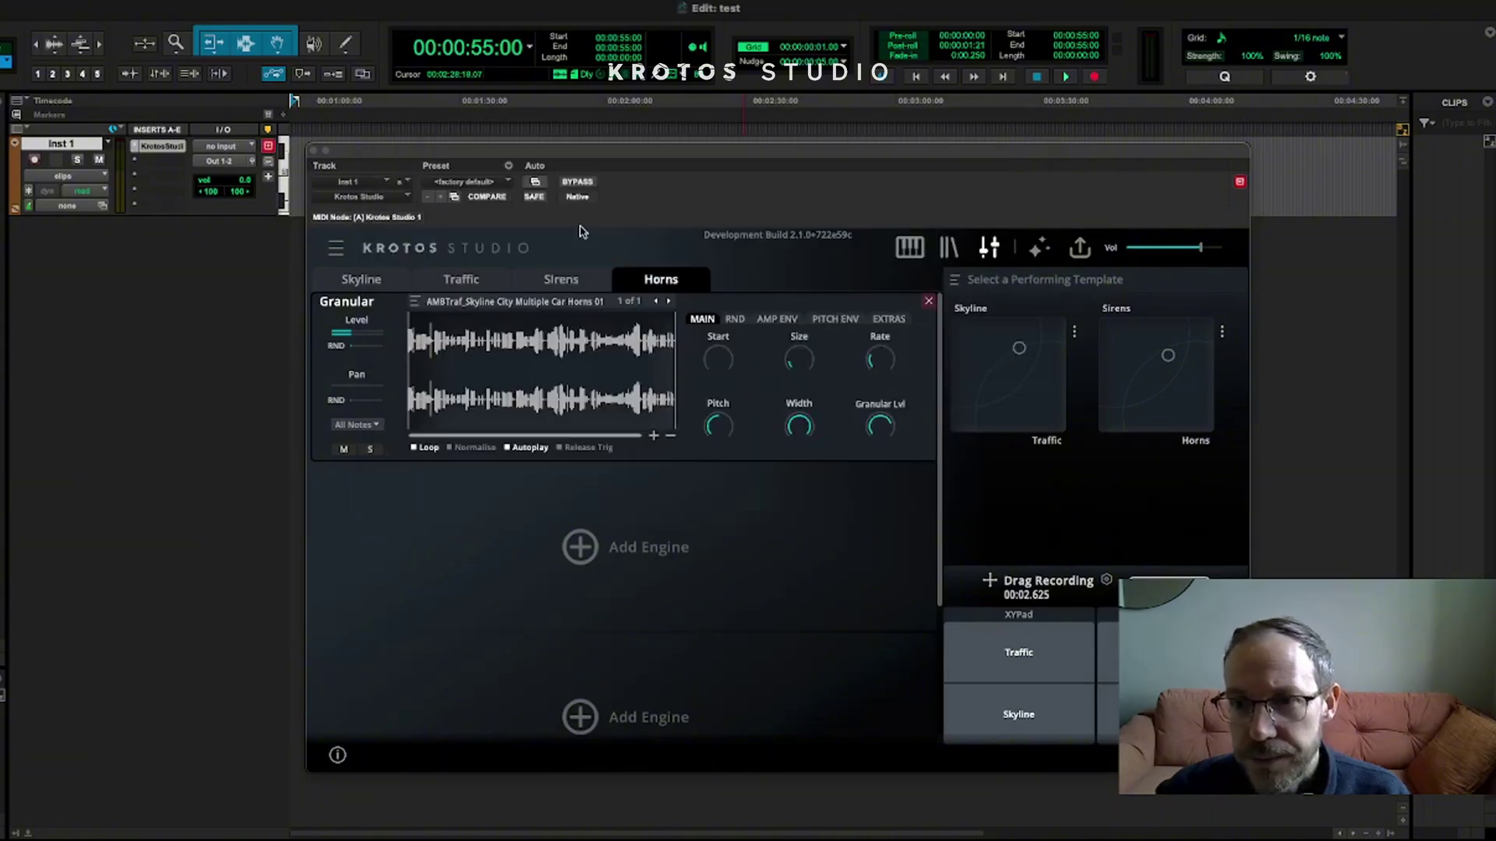
pyautogui.click(397, 286)
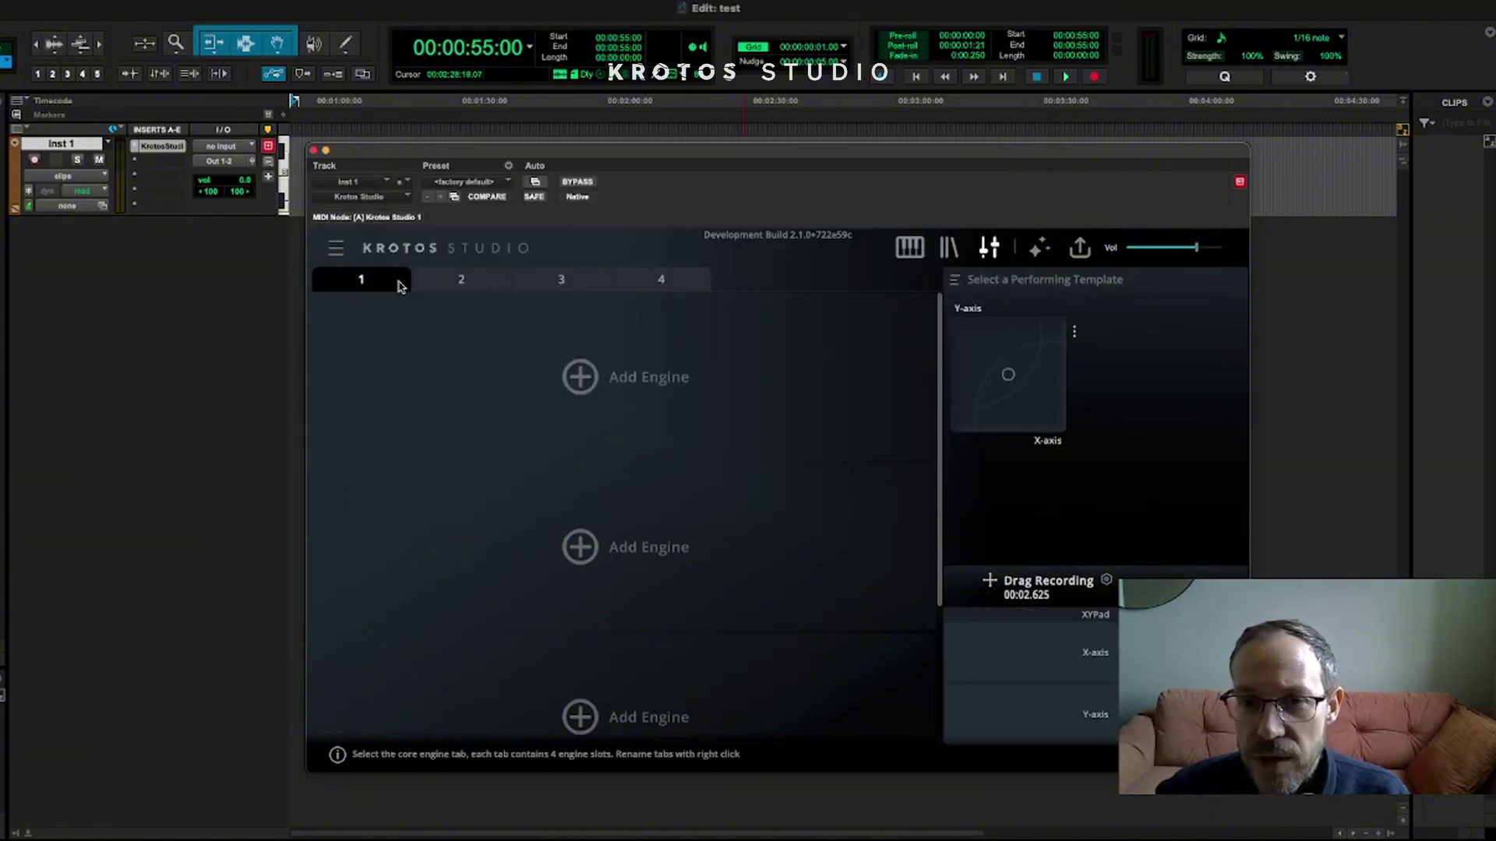
pyautogui.click(461, 282)
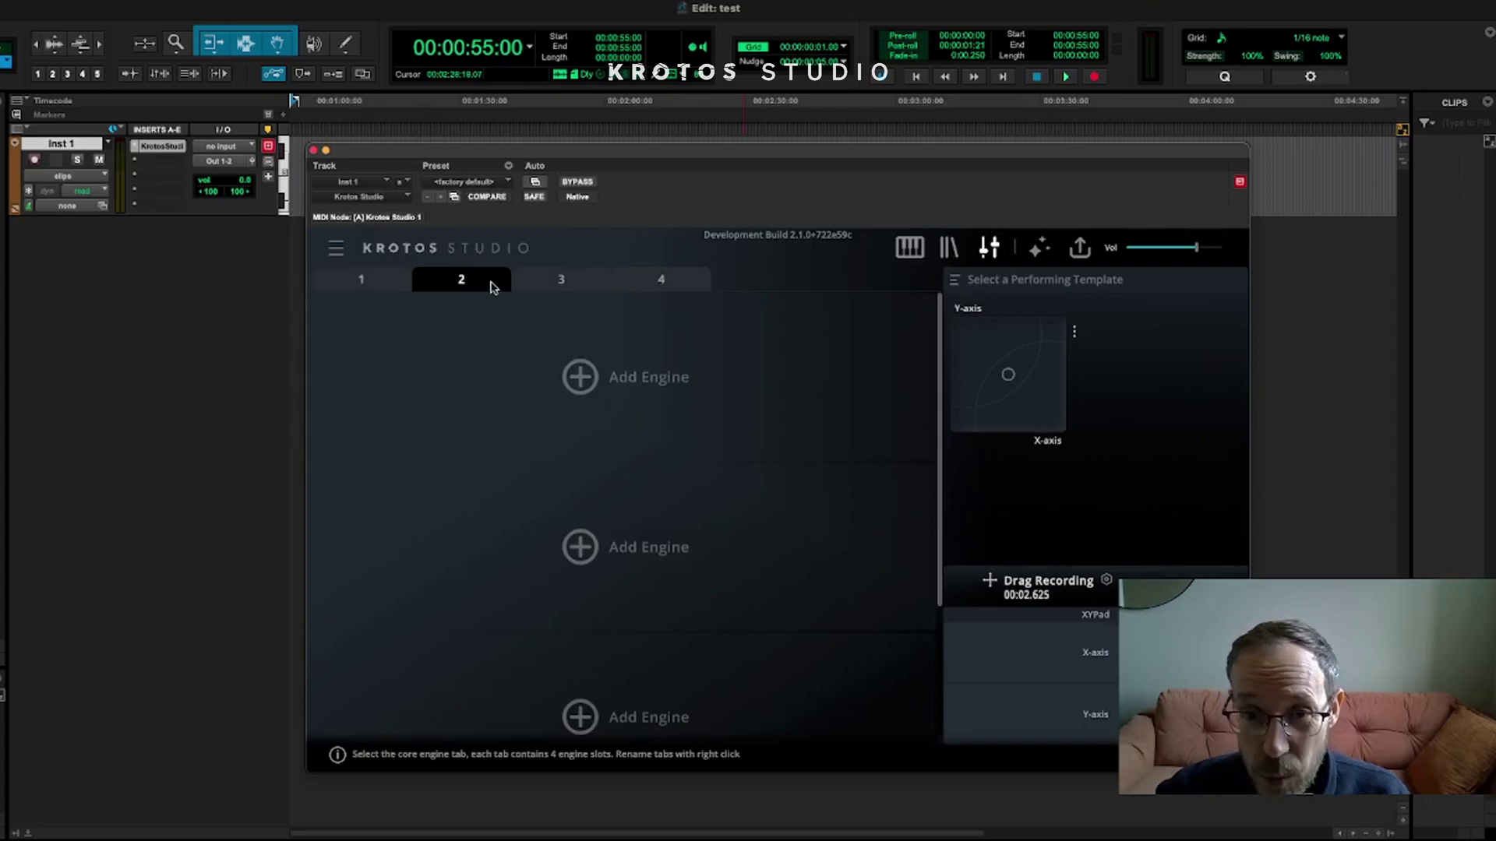
pyautogui.scroll(-2, 451, 461)
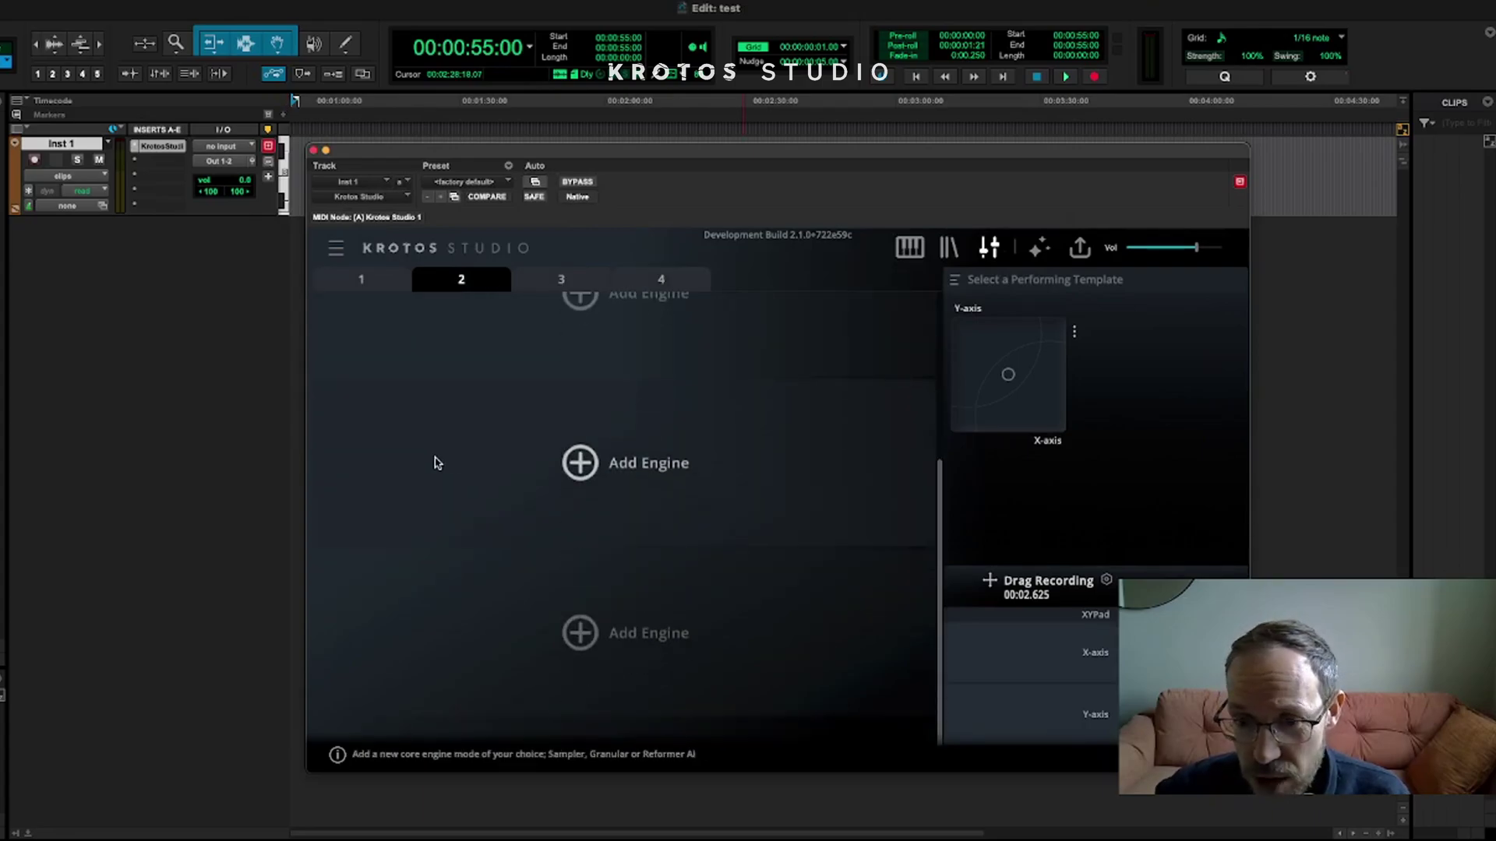
pyautogui.scroll(2, 435, 463)
pyautogui.click(545, 282)
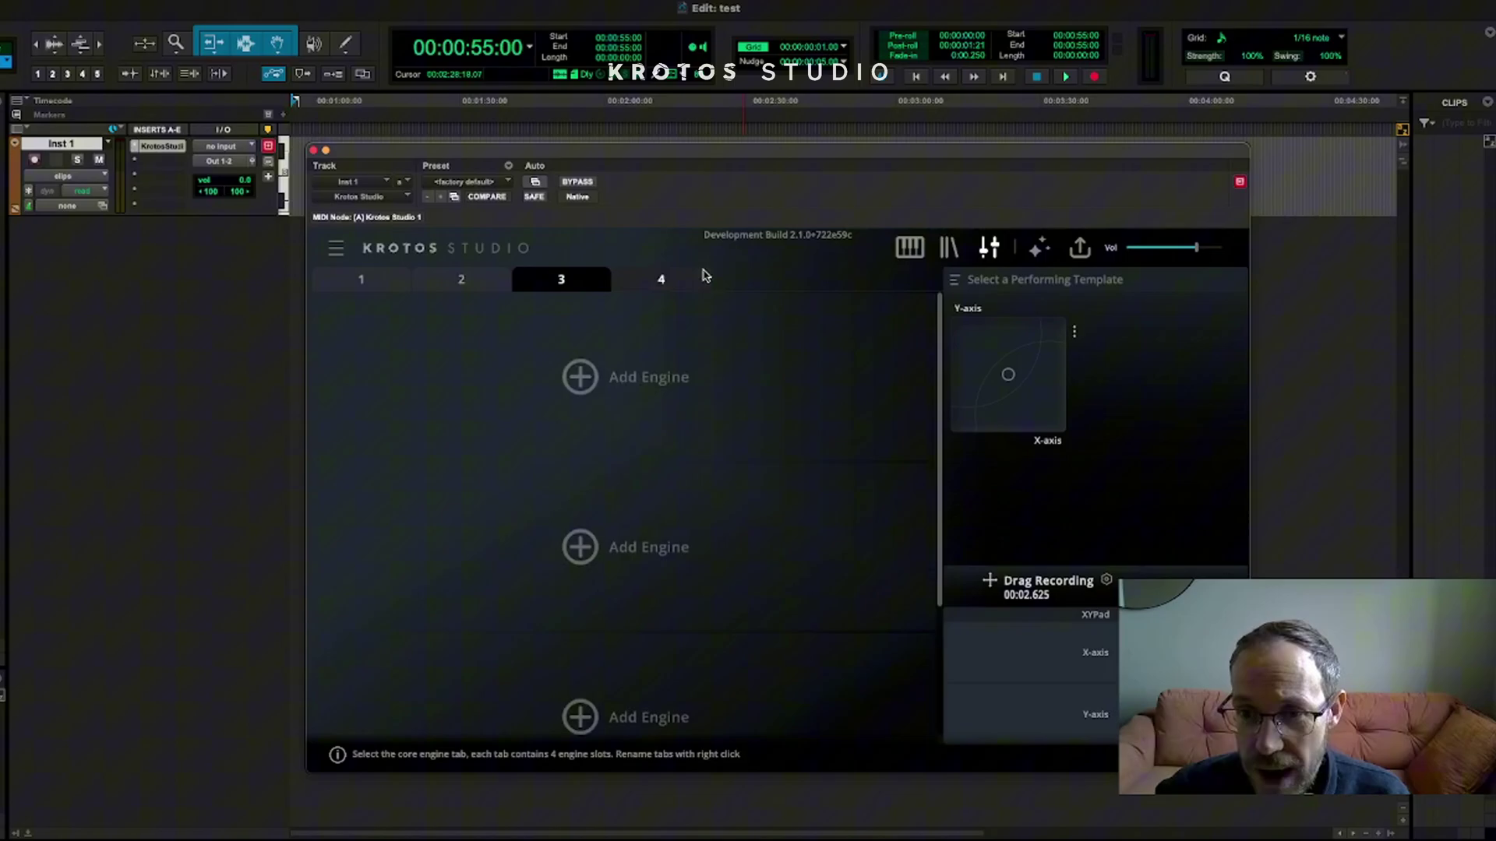
pyautogui.click(701, 277)
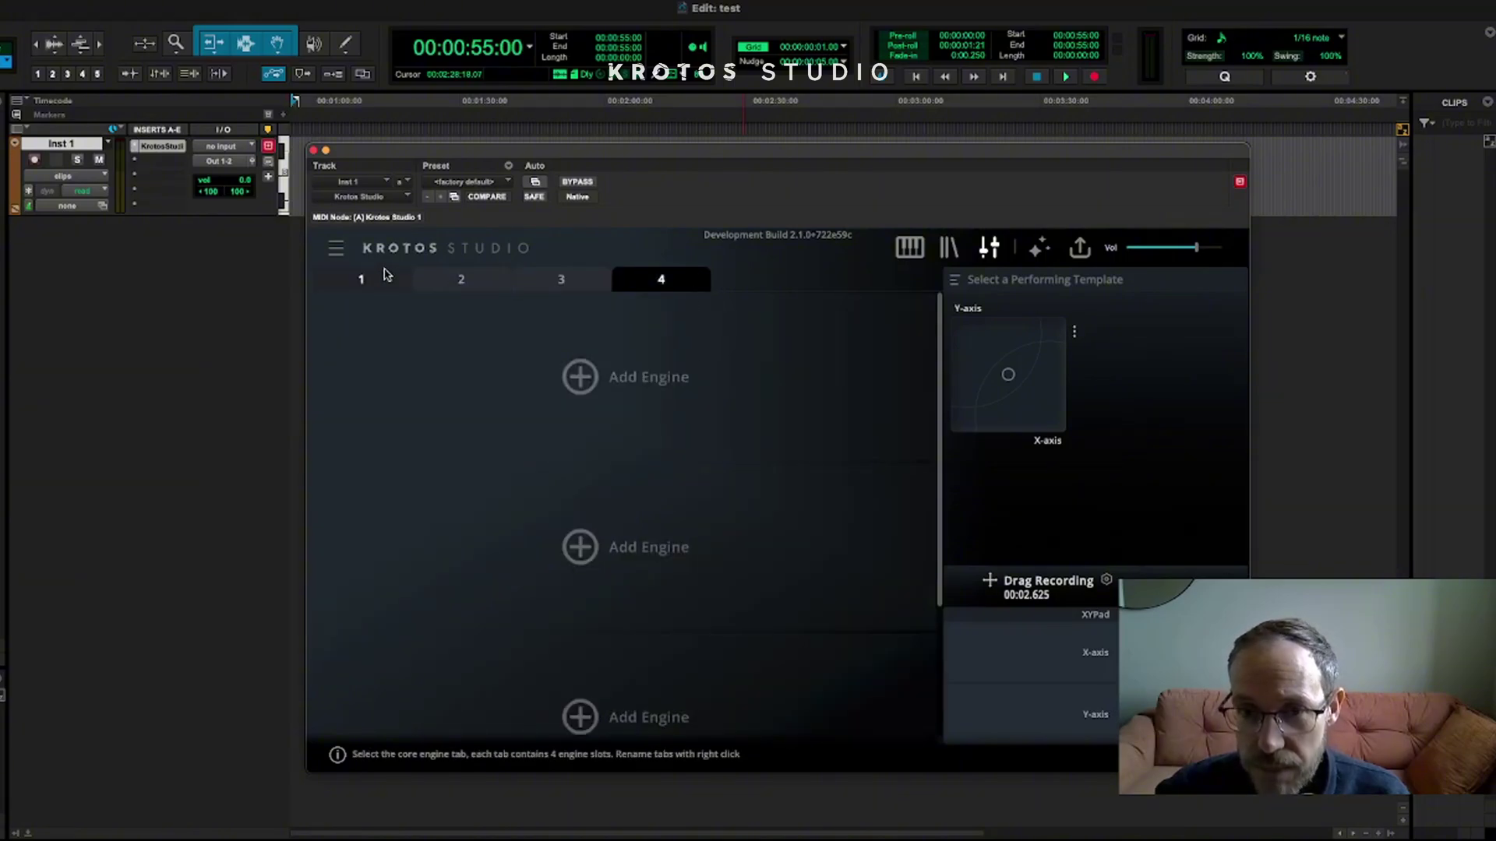
pyautogui.click(386, 276)
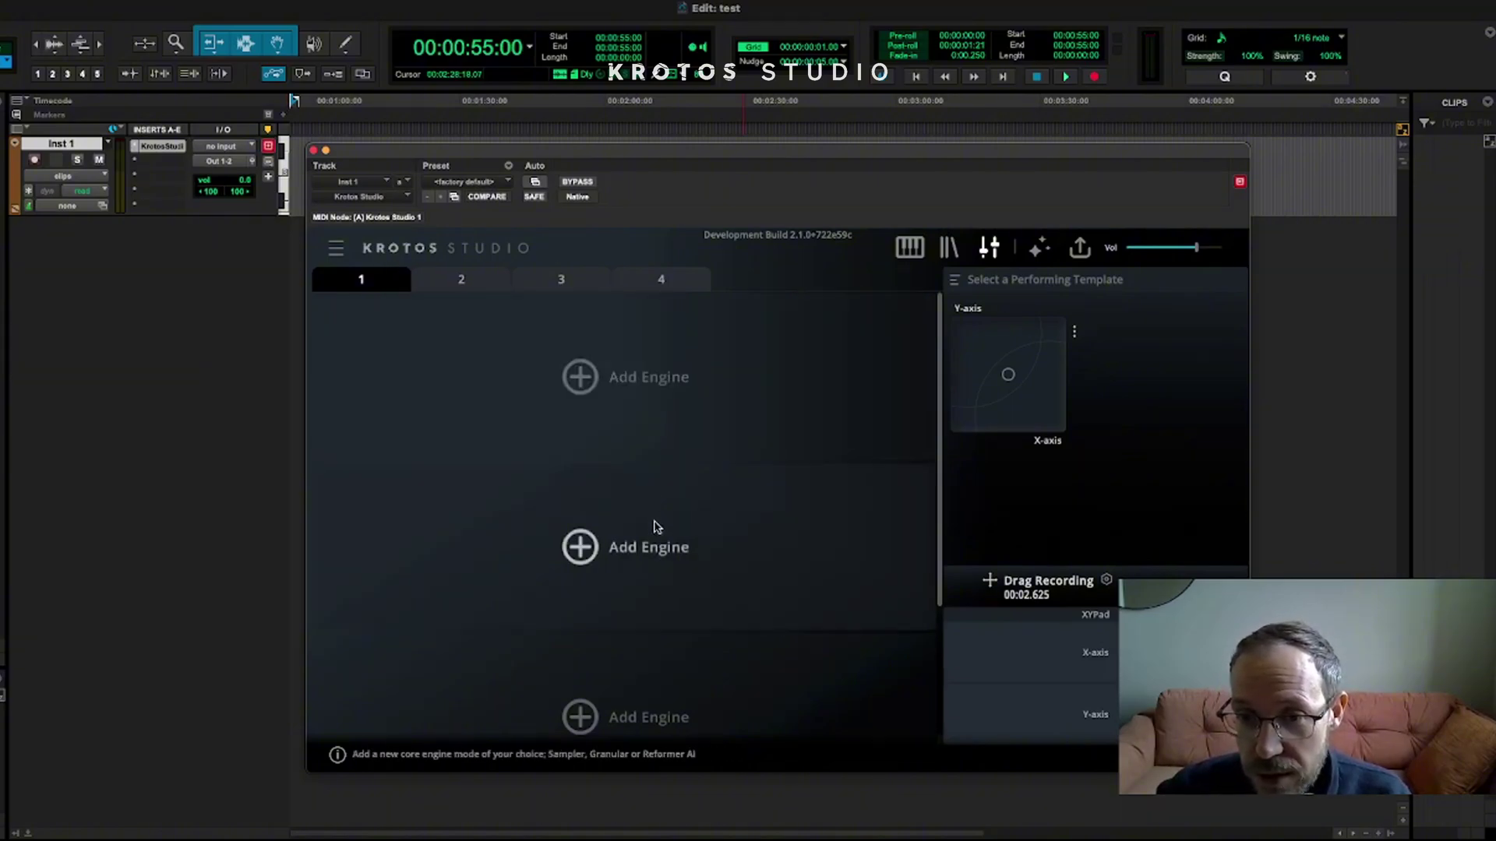
# Step: Put a Sampler engine in tab 1's first engine slot
pyautogui.click(585, 380)
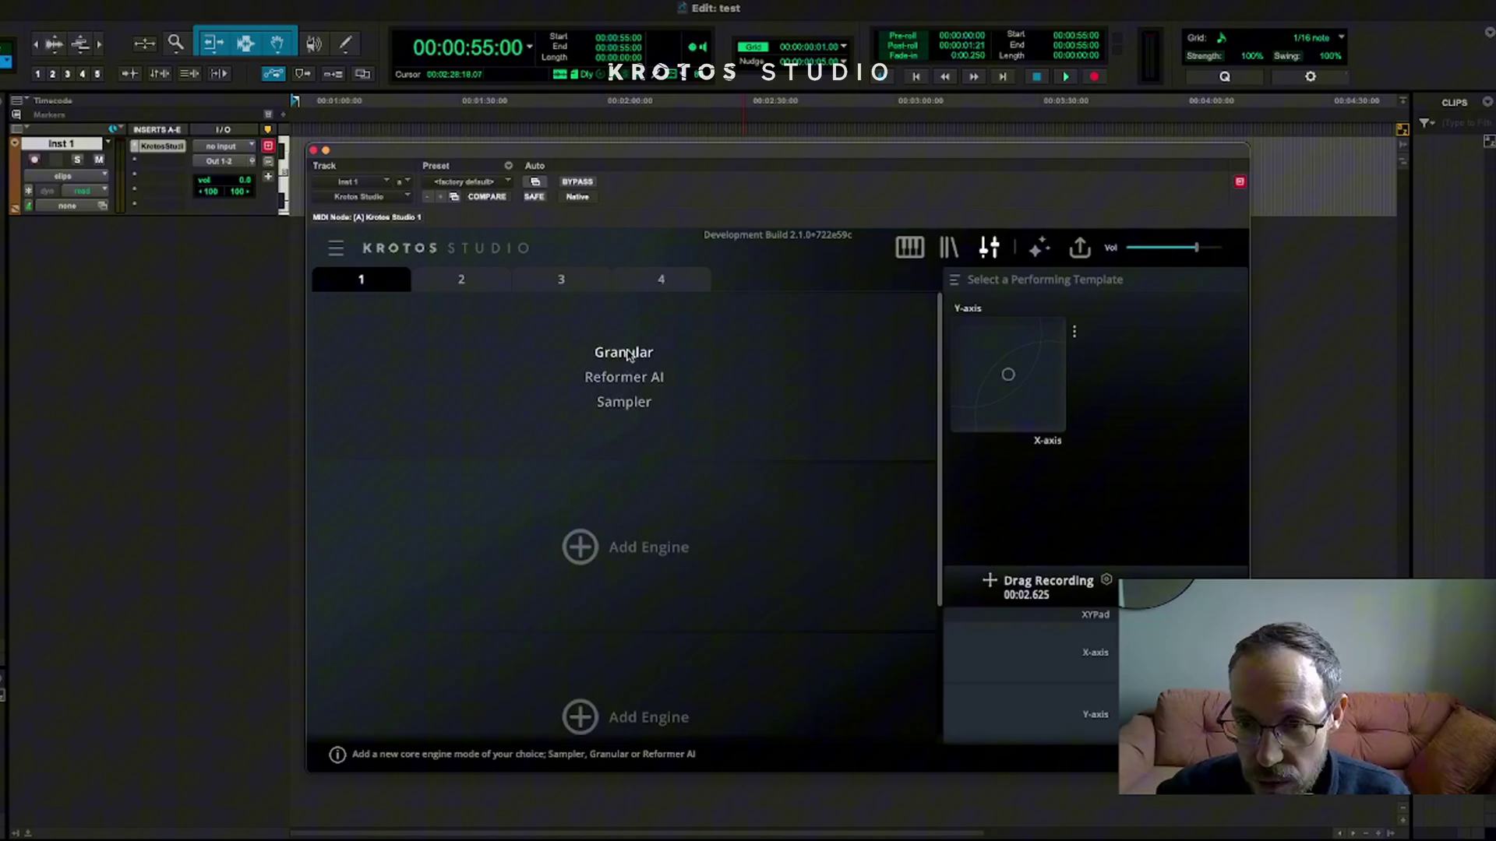
pyautogui.click(784, 471)
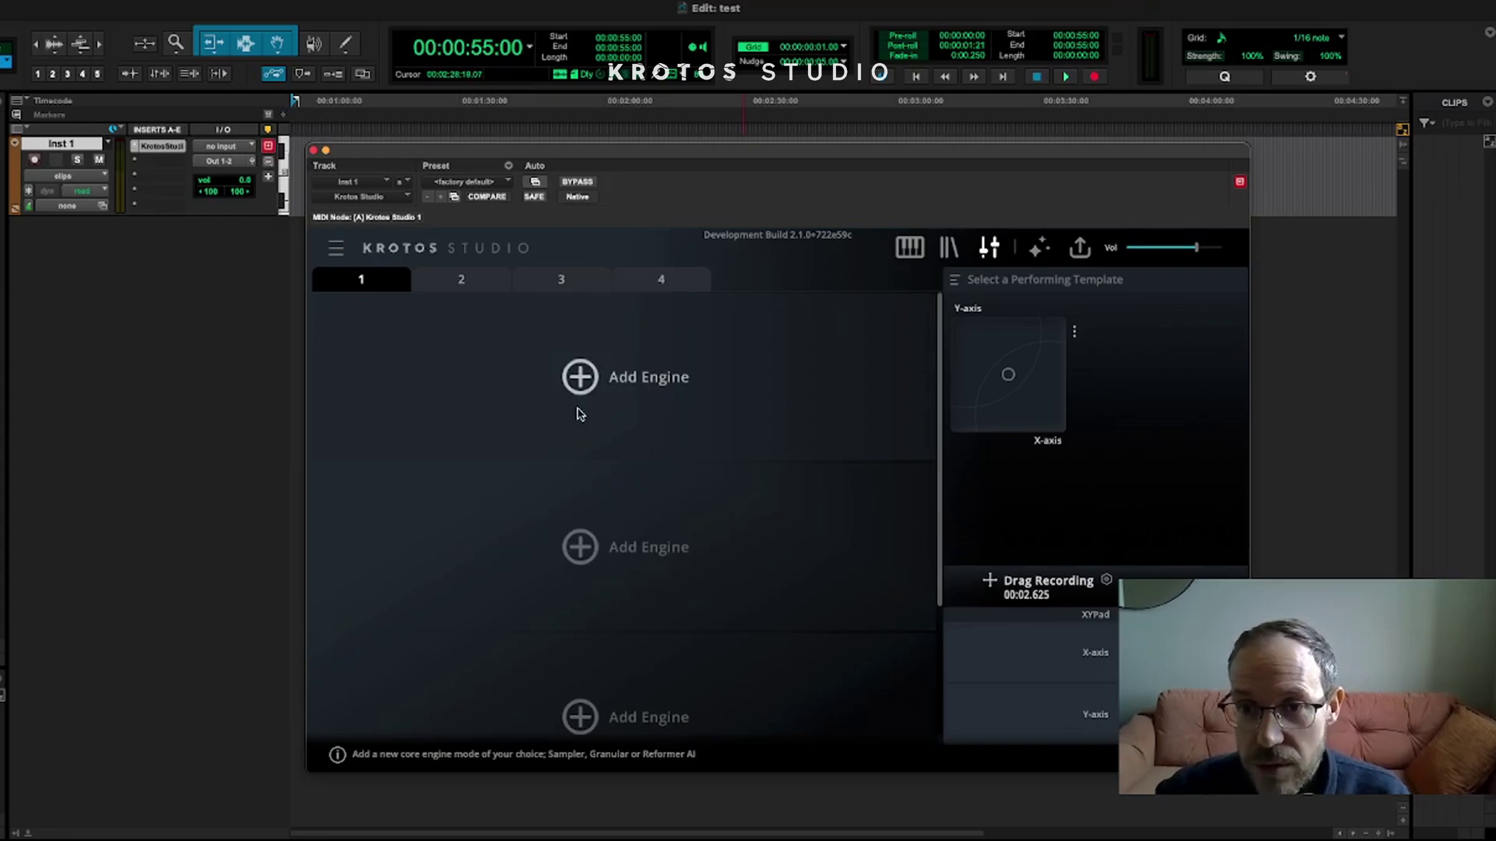
pyautogui.click(586, 380)
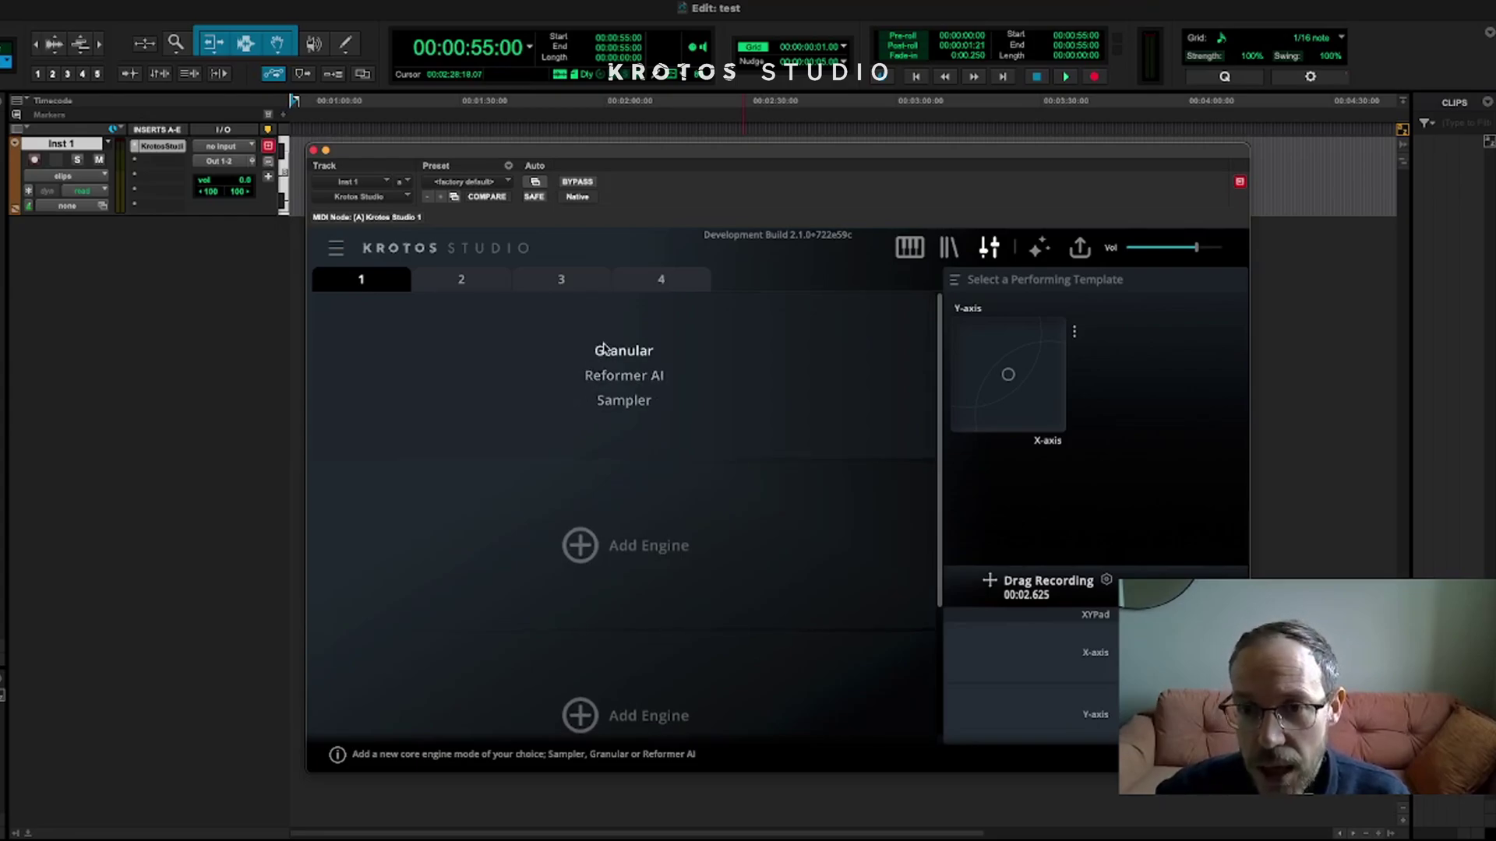
pyautogui.click(624, 401)
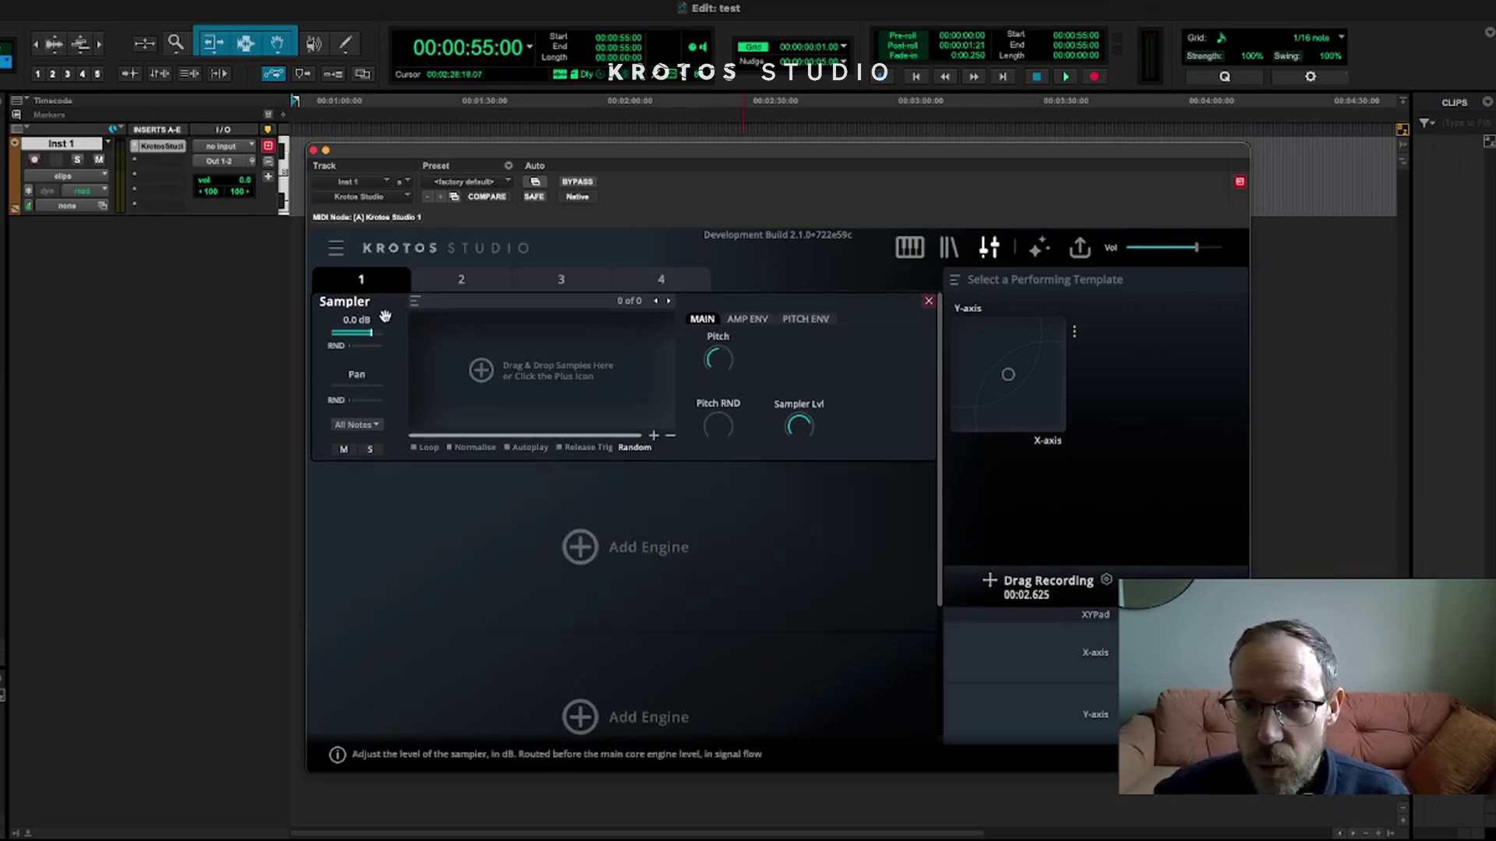
# Step: Load Gravel_Boots_FullStep_15.wav from Krotos Starter Library > Audio Files > Footsteps > Gravel into the Sampler
pyautogui.click(481, 371)
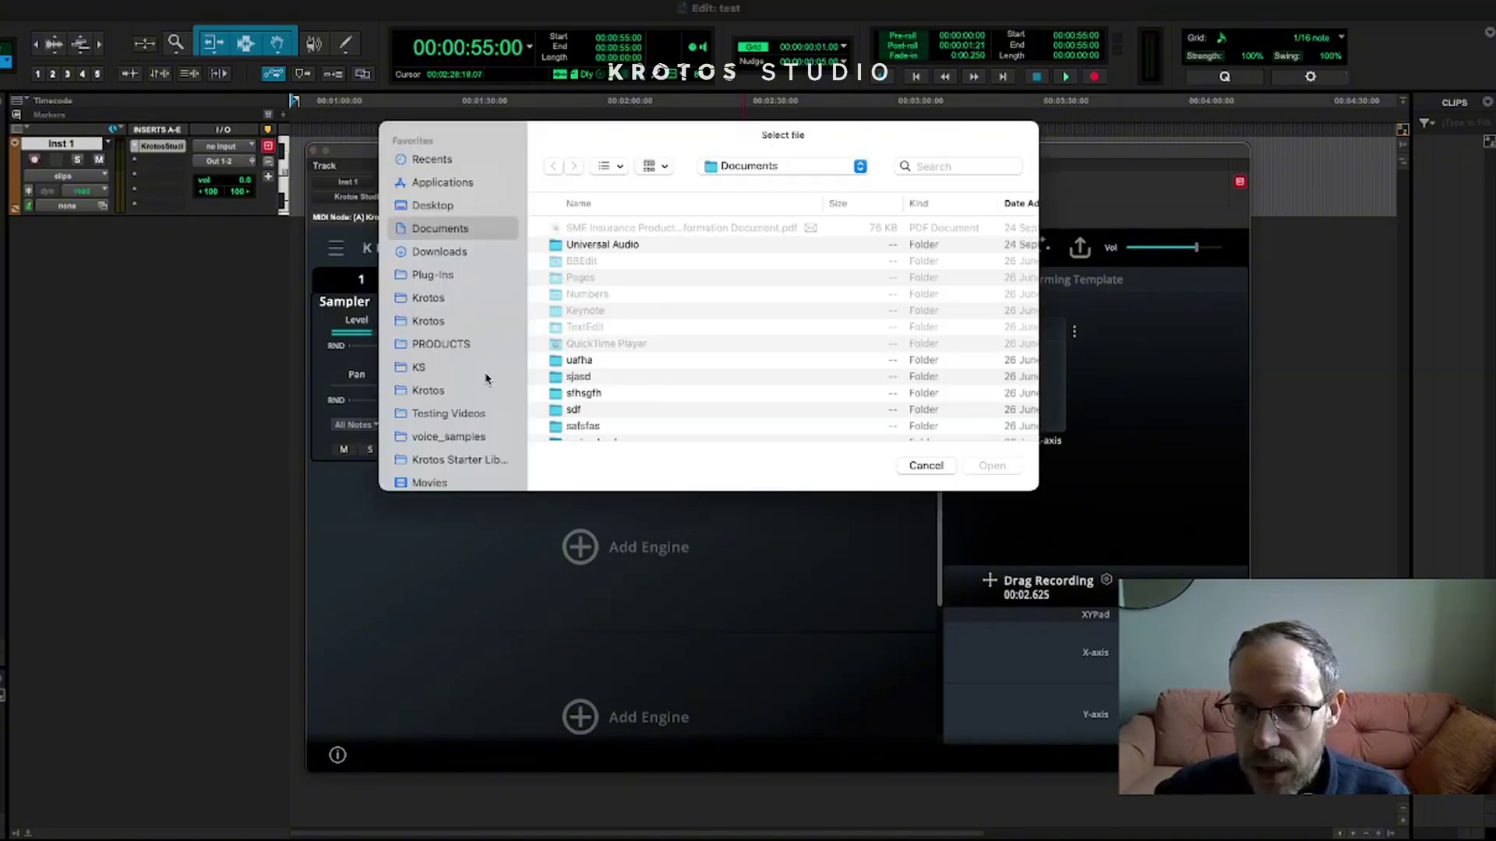
pyautogui.scroll(-2, 452, 423)
pyautogui.click(453, 430)
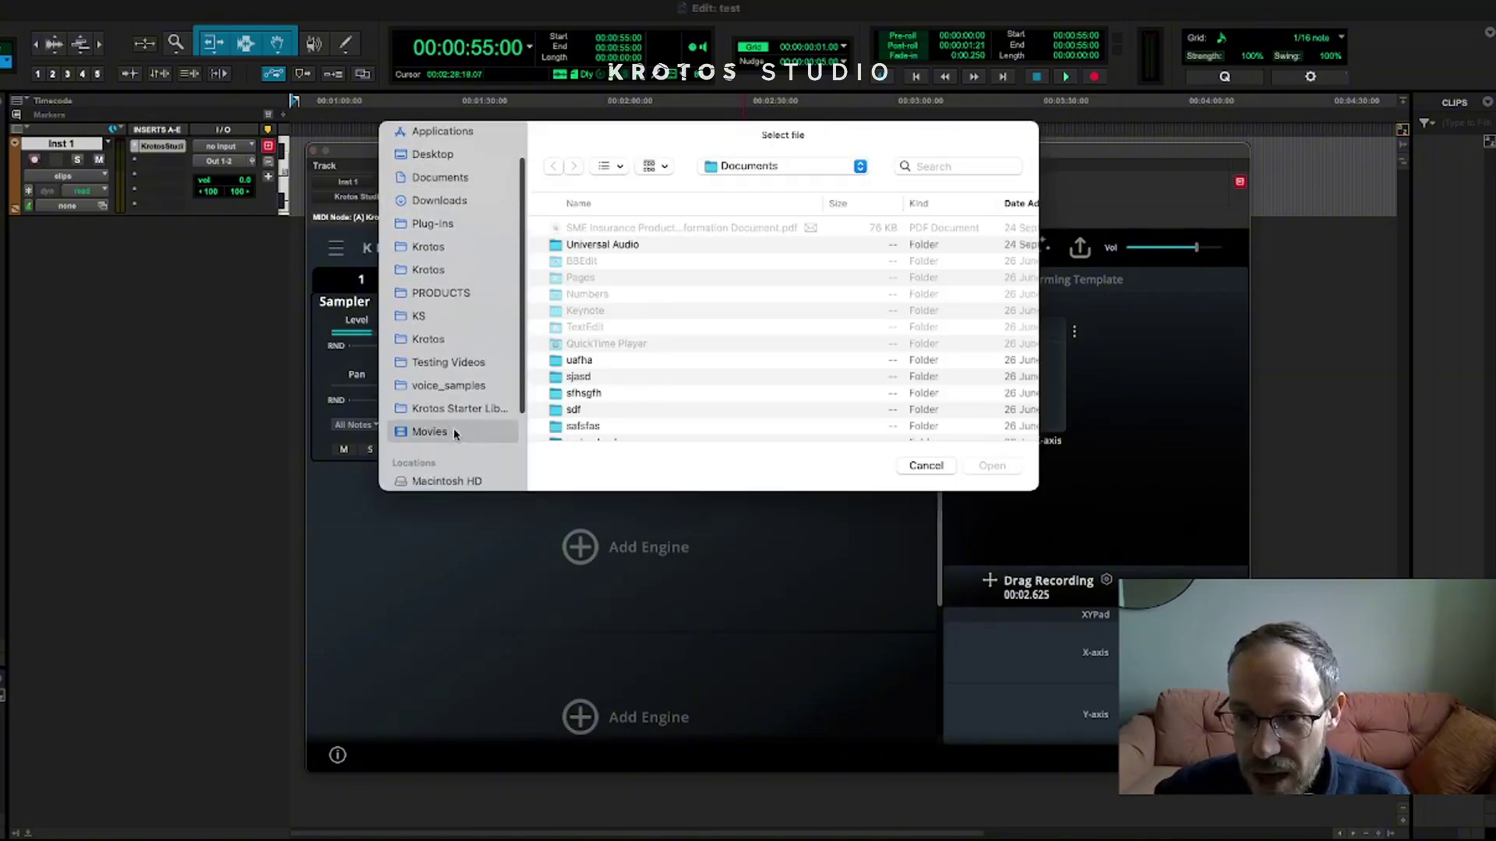
pyautogui.click(456, 408)
pyautogui.doubleClick(599, 262)
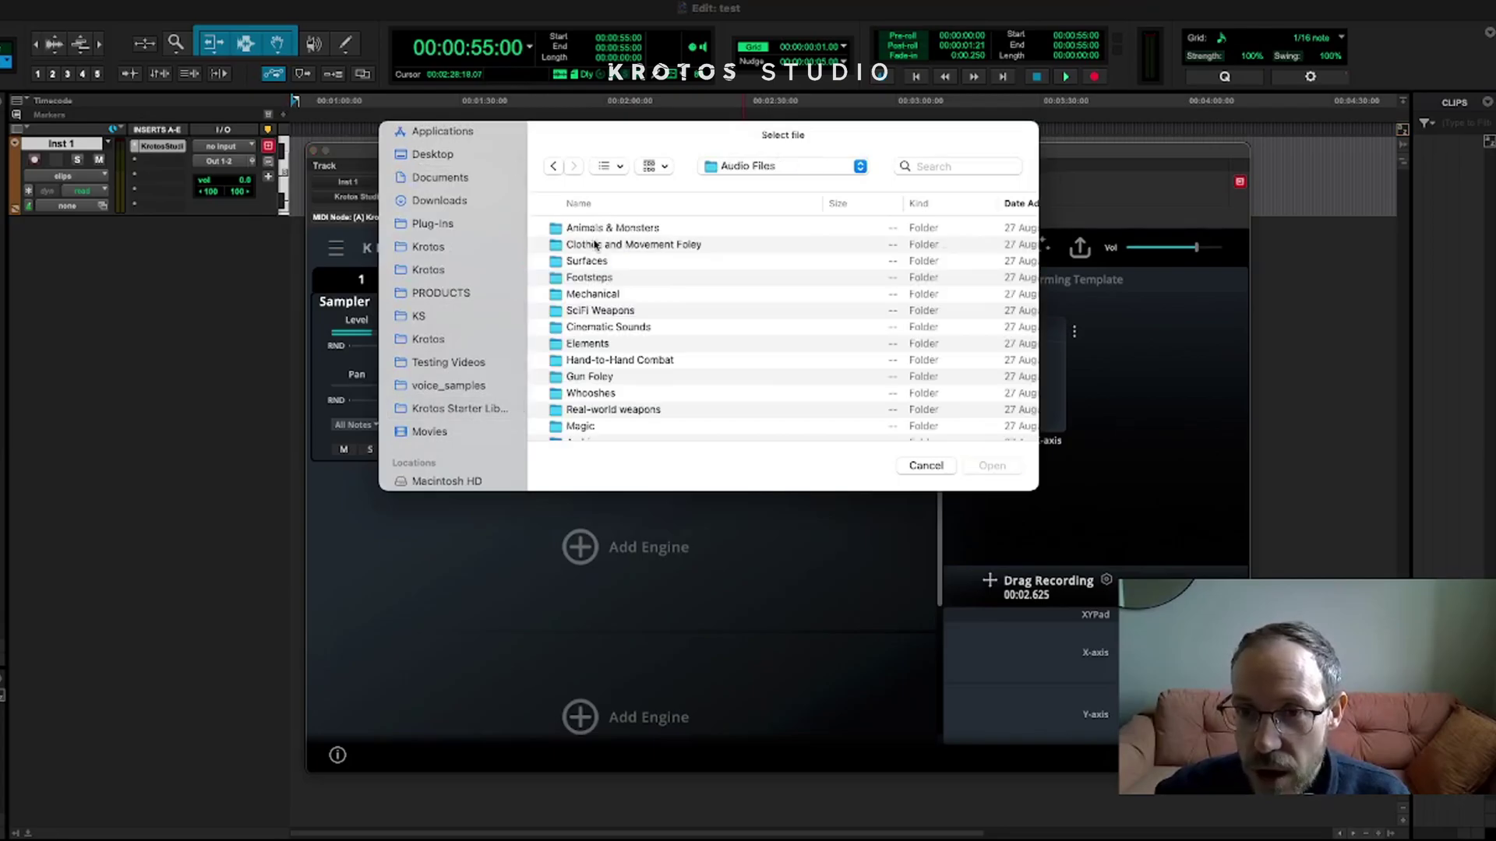
pyautogui.doubleClick(610, 279)
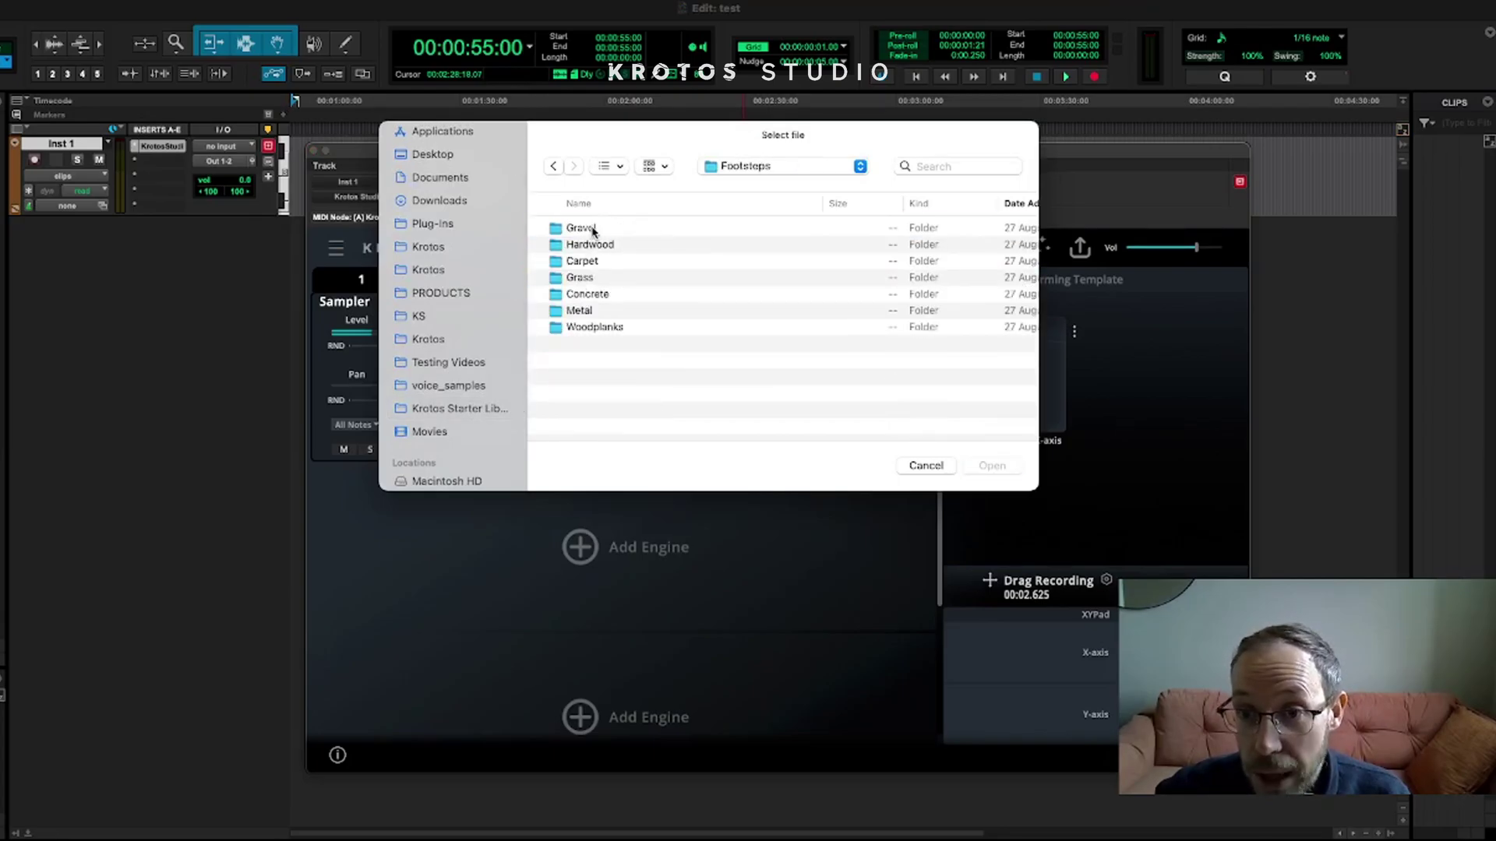
pyautogui.doubleClick(591, 228)
pyautogui.doubleClick(654, 229)
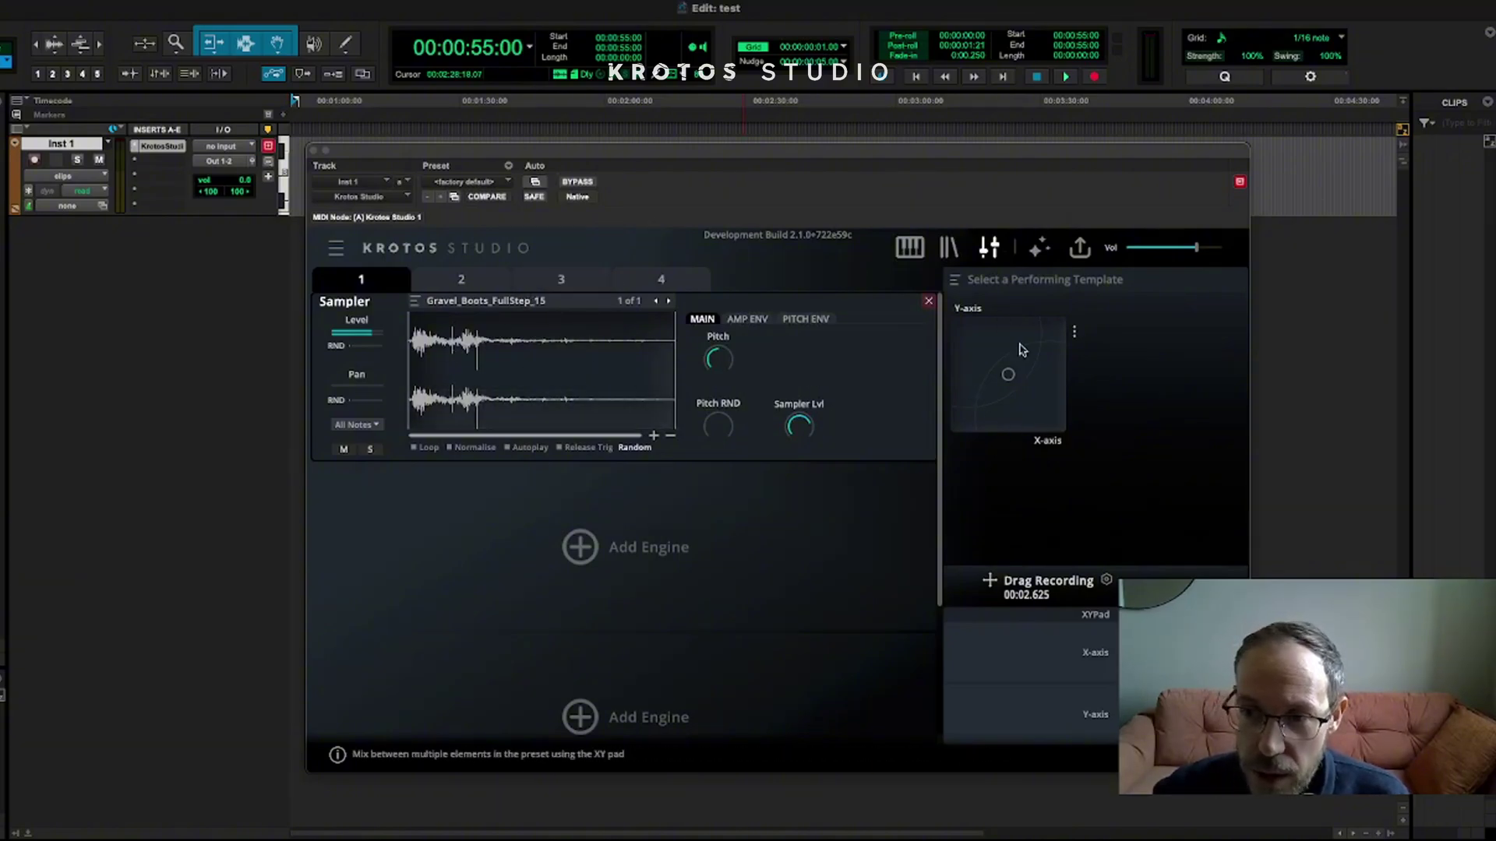
# Step: Record a 00:02.852 XY pad performance of the gravel footstep sample
pyautogui.click(1075, 335)
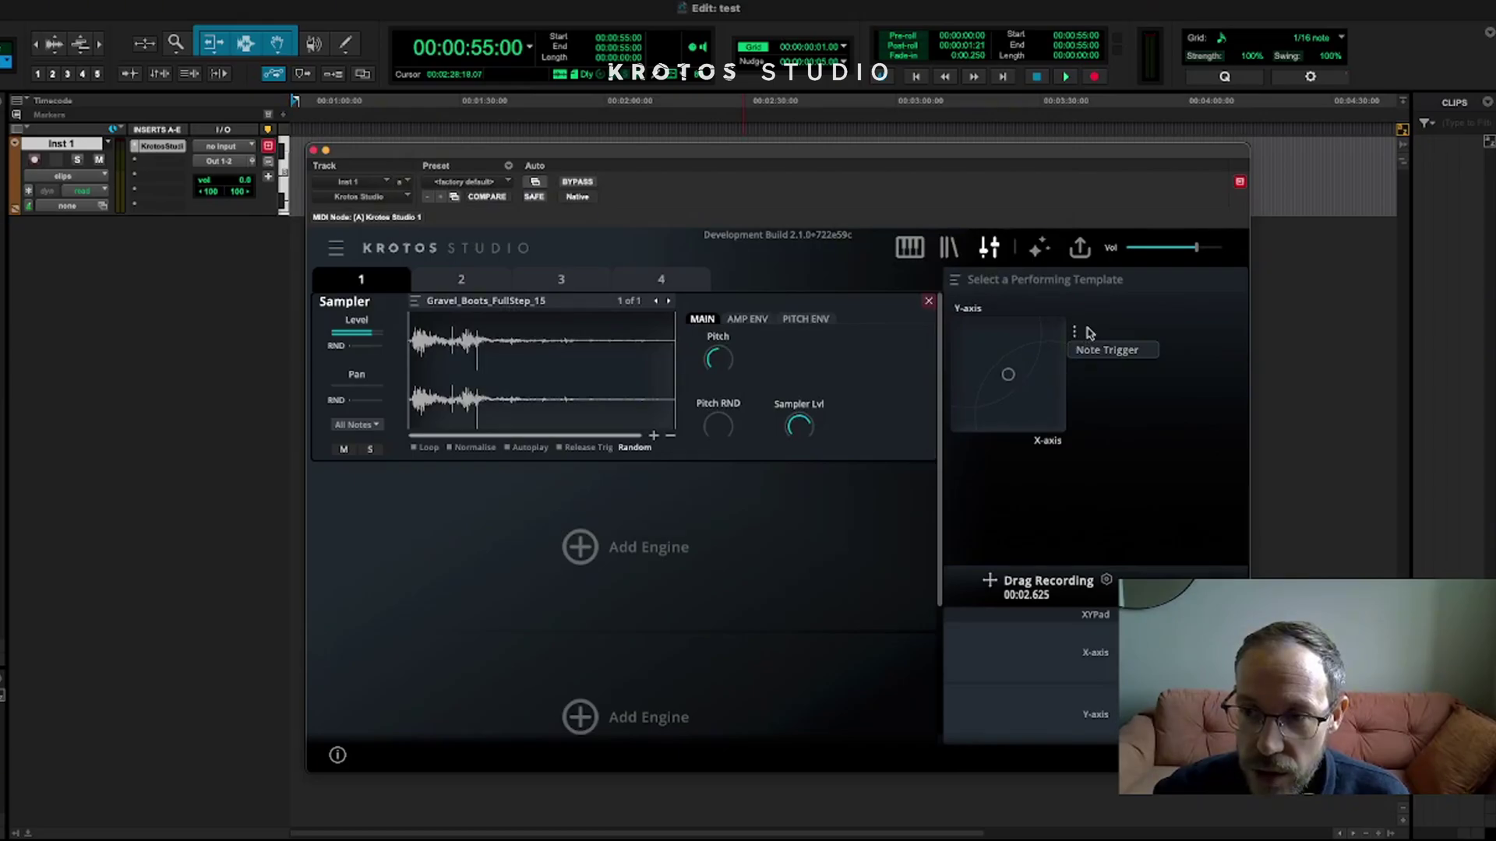
pyautogui.click(1109, 352)
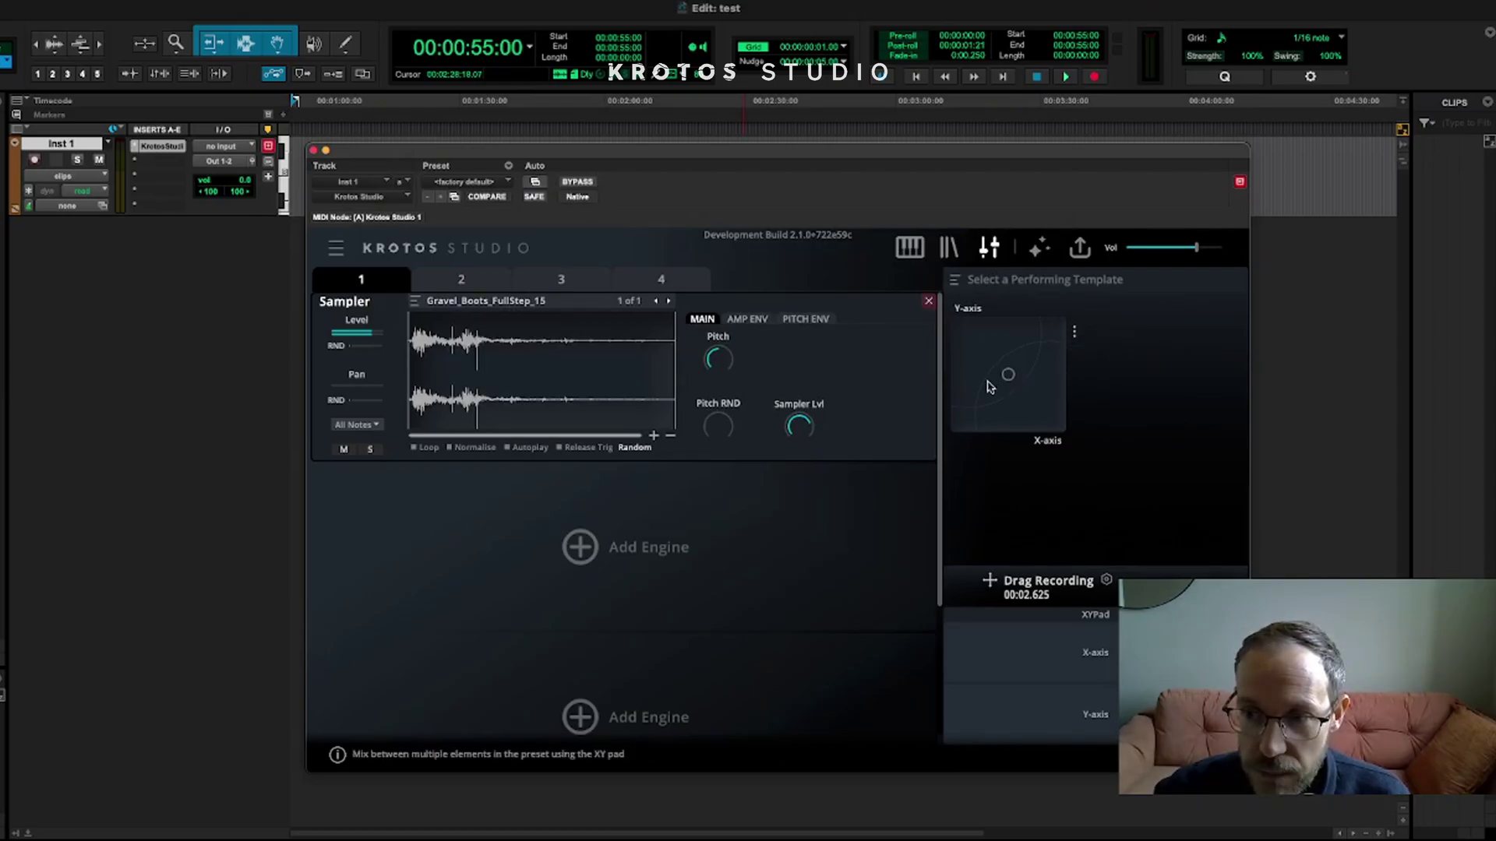
pyautogui.moveTo(999, 376); pyautogui.dragTo(1003, 374)
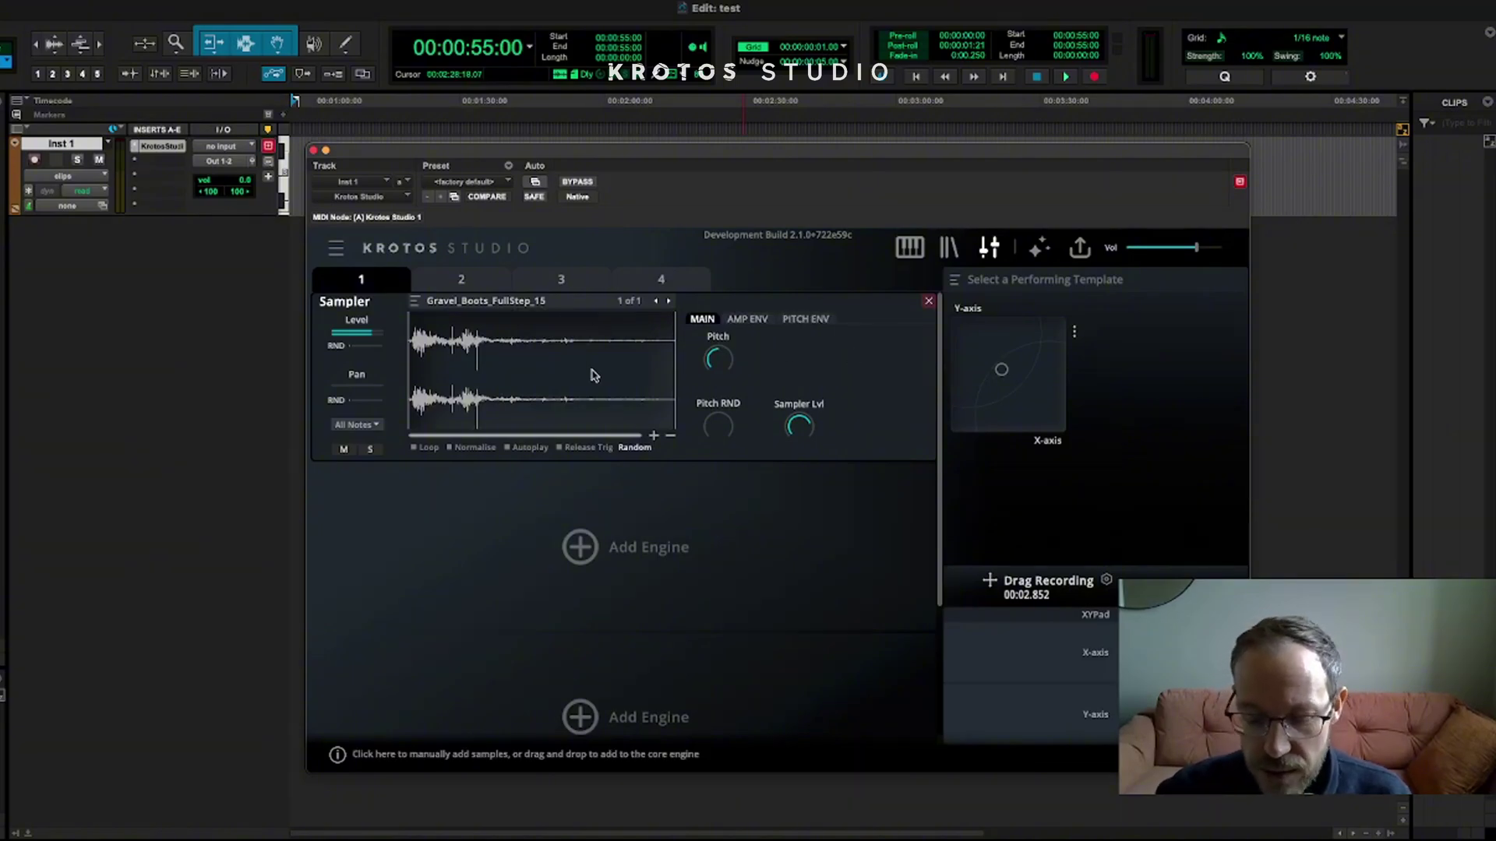
# Step: Drag 17 more wav files from Finder's Footsteps > Gravel folder into the Sampler, making 18 samples
pyautogui.press('super+Tab')
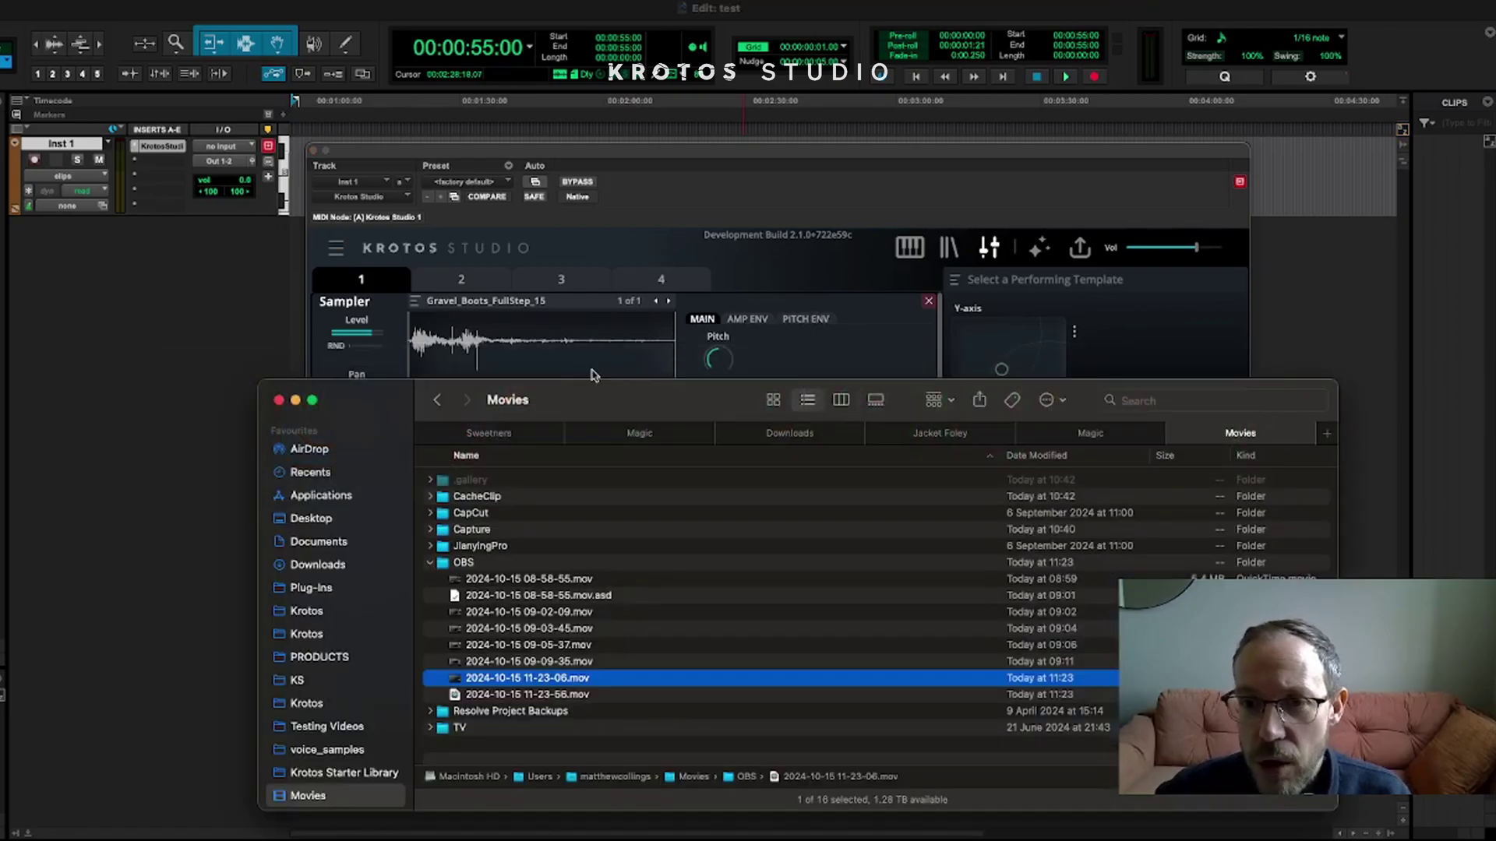
pyautogui.moveTo(608, 399); pyautogui.dragTo(585, 403)
pyautogui.click(353, 781)
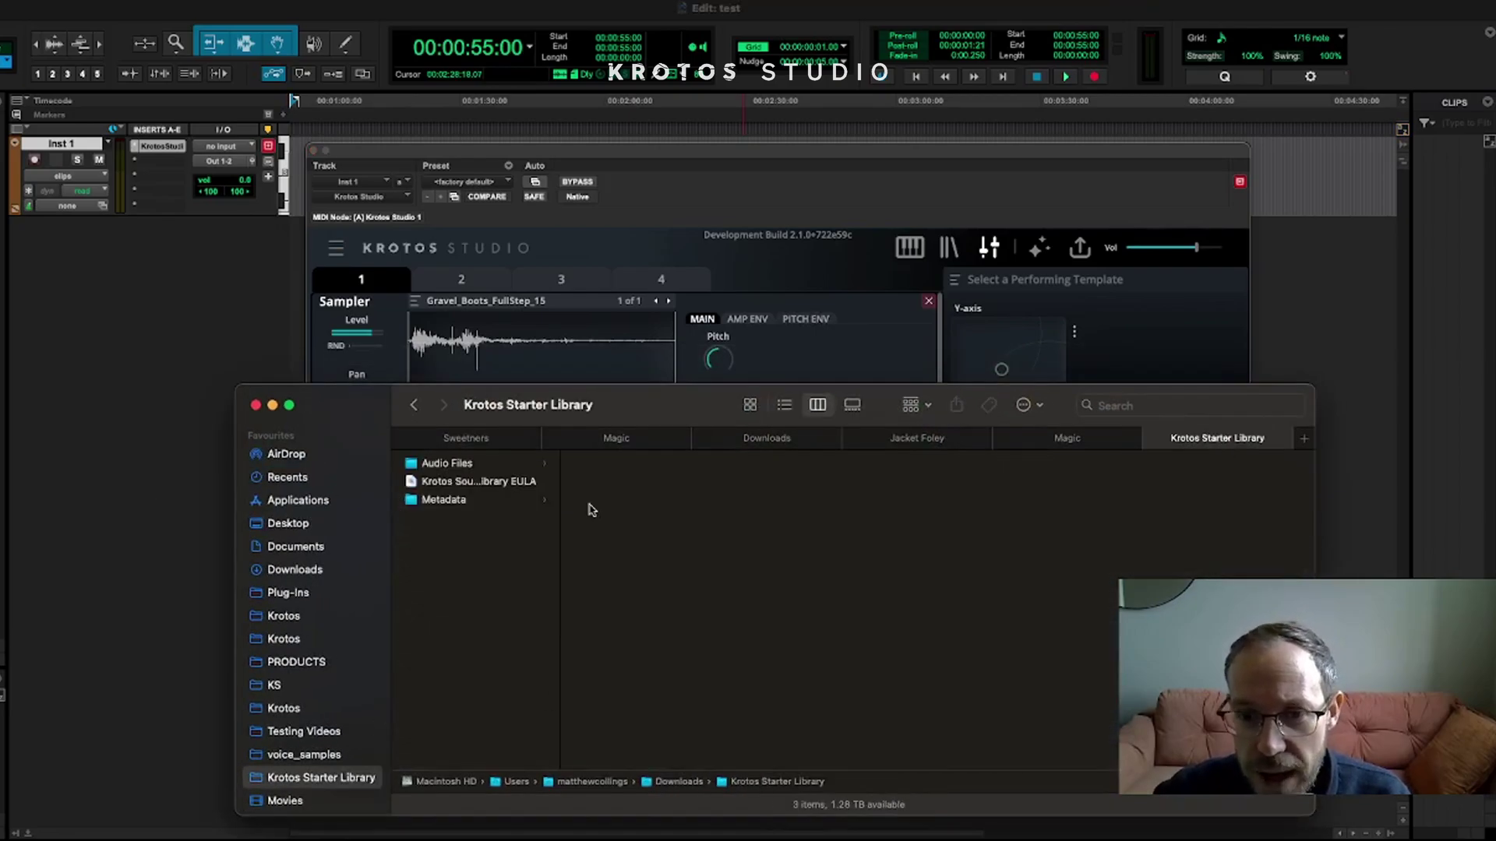
pyautogui.click(510, 465)
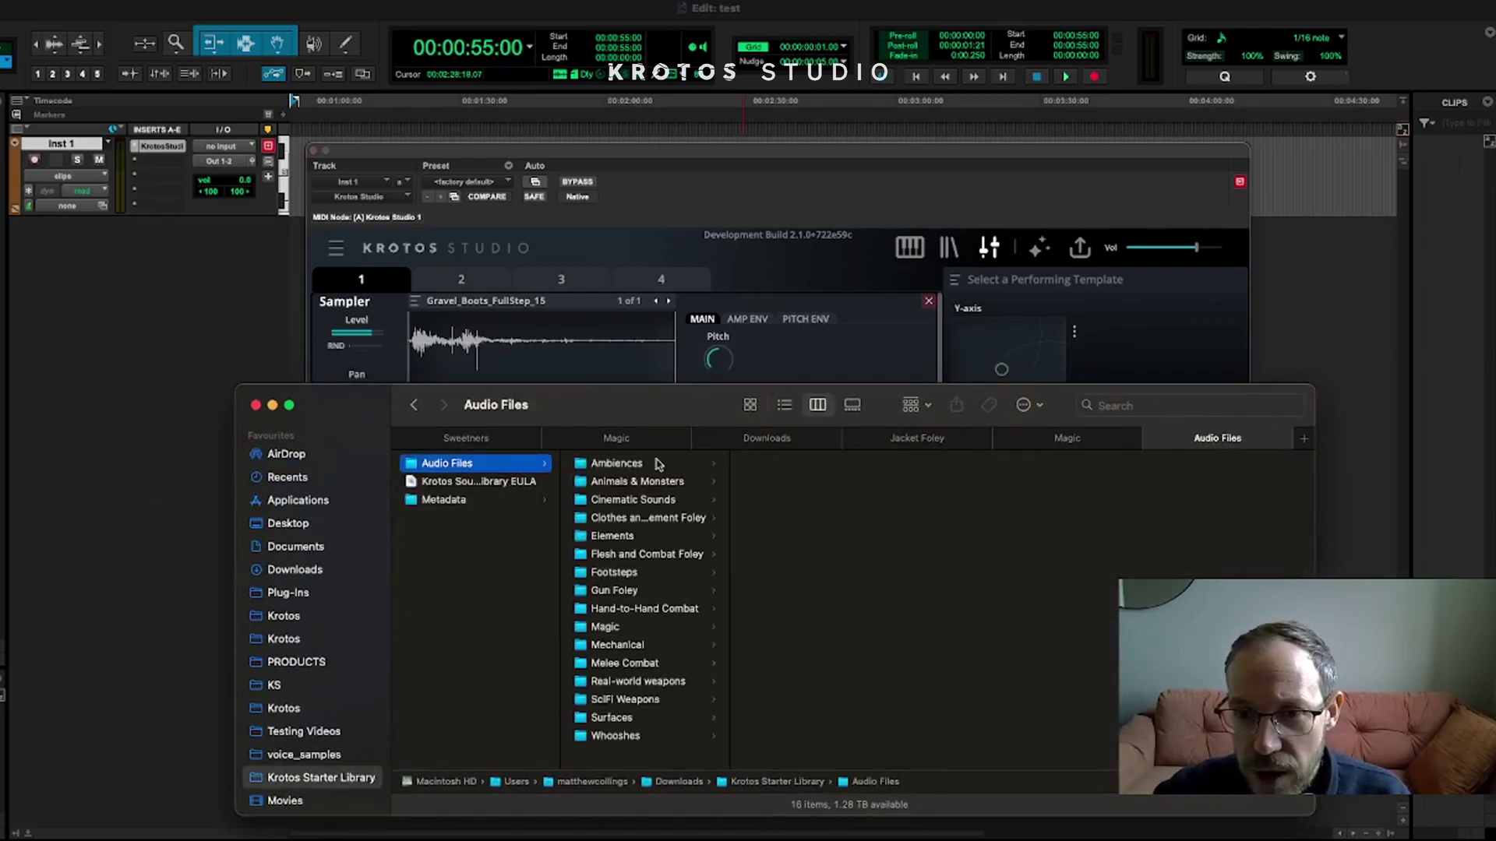
pyautogui.click(675, 574)
pyautogui.click(839, 517)
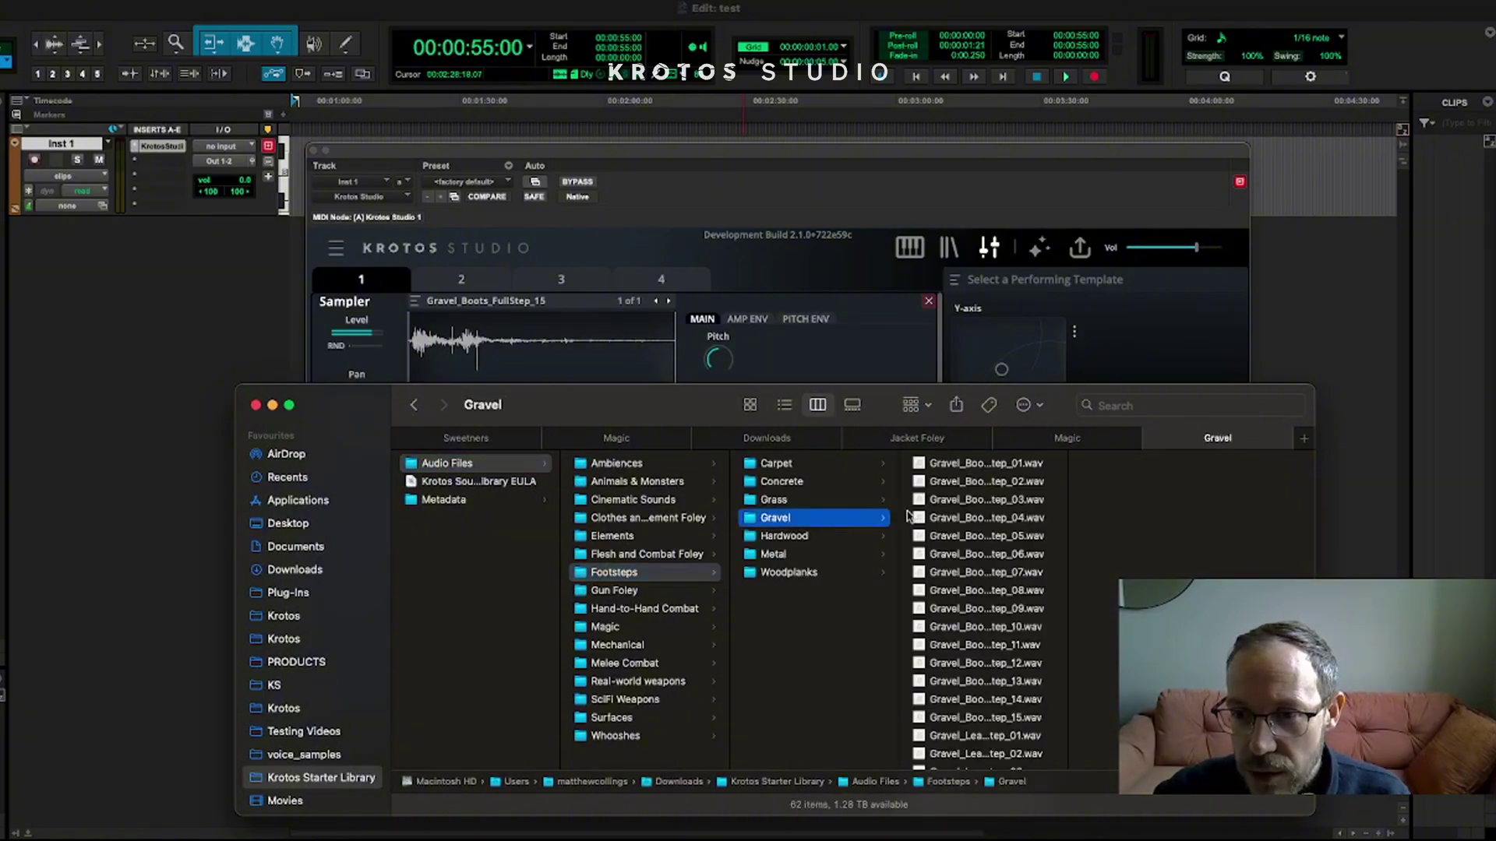
pyautogui.click(986, 465)
pyautogui.hotkey('shift', 'Down')
pyautogui.hotkey('shift', 'Down')
pyautogui.hotkey('shift', 'Down')
pyautogui.hotkey('shift', 'Down')
pyautogui.hotkey('shift', 'Down')
pyautogui.hotkey('shift', 'Down')
pyautogui.hotkey('shift', 'Down')
pyautogui.hotkey('shift', 'Down')
pyautogui.hotkey('shift', 'Down')
pyautogui.hotkey('shift', 'Down')
pyautogui.hotkey('shift', 'Down')
pyautogui.hotkey('shift', 'Down')
pyautogui.hotkey('shift', 'Down')
pyautogui.hotkey('shift', 'Down')
pyautogui.hotkey('shift', 'Down')
pyautogui.hotkey('shift', 'Down')
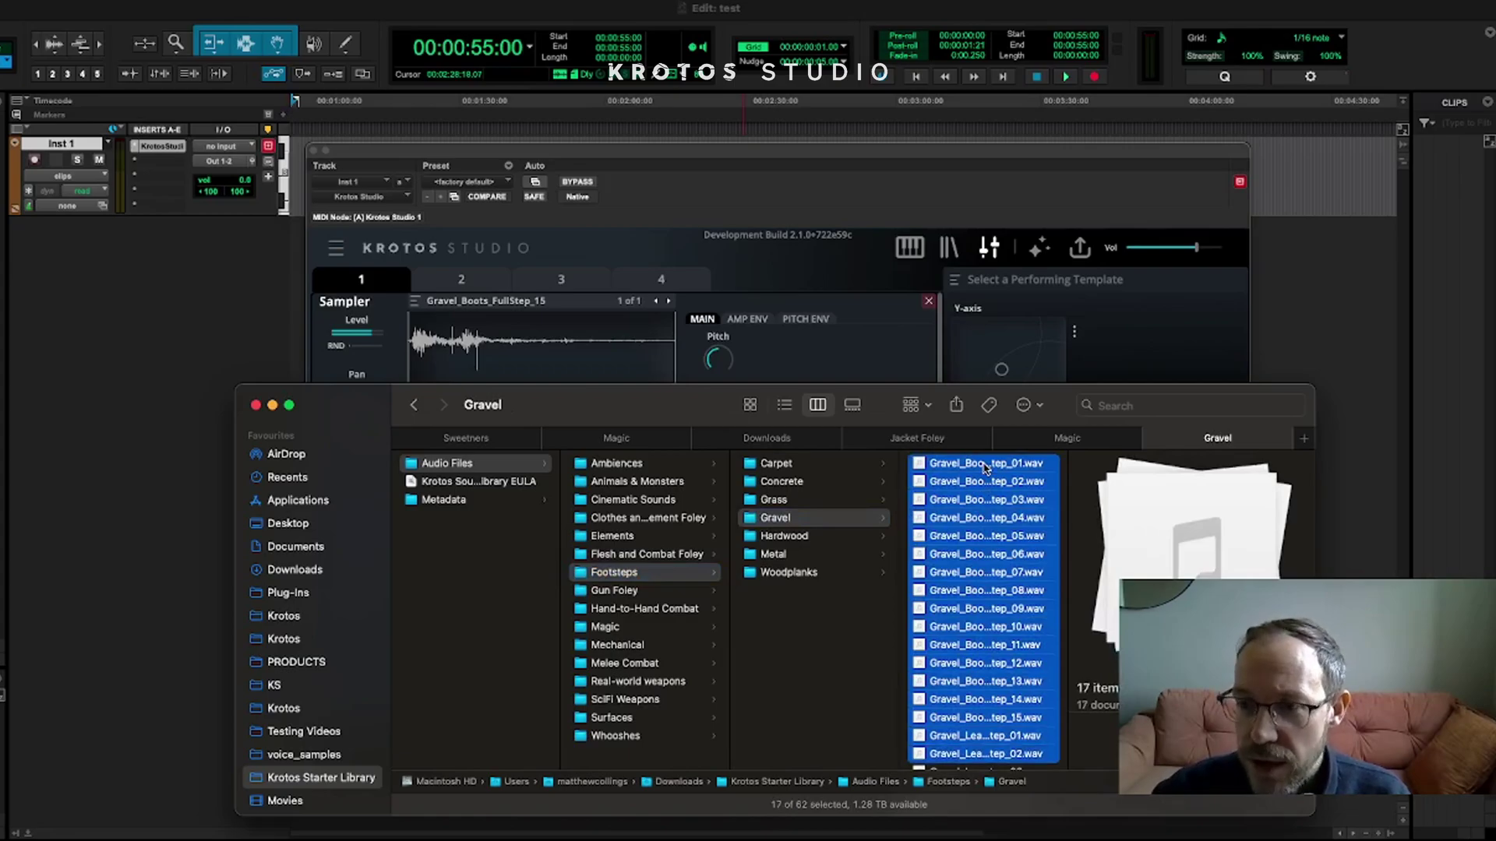
pyautogui.moveTo(986, 468); pyautogui.dragTo(553, 366)
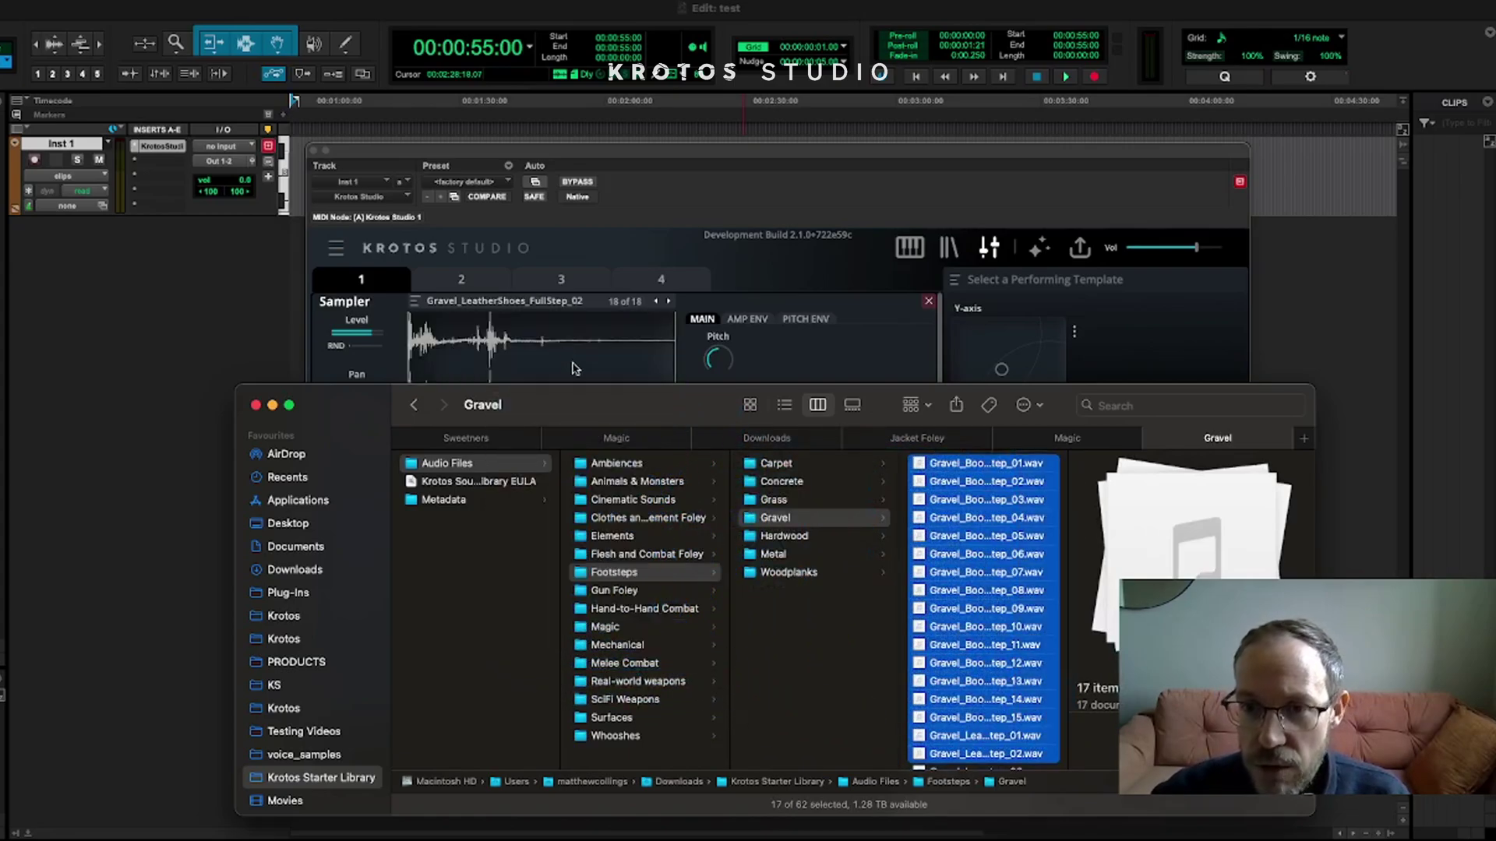
# Step: Record a 00:03.902 XY pad pass across the 18 gravel samples, then go to tab 2
pyautogui.click(1001, 370)
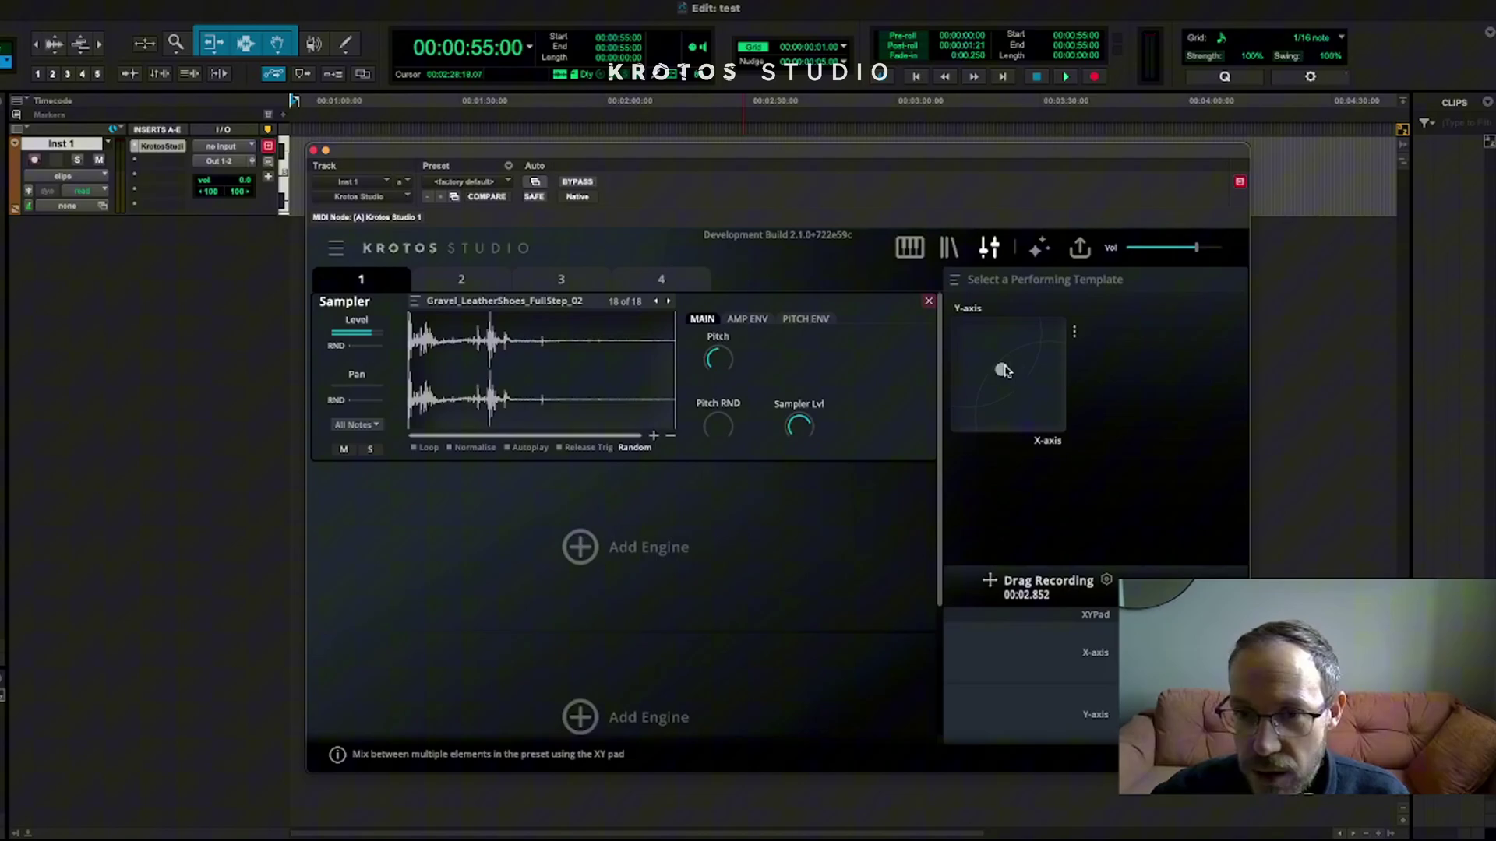
pyautogui.moveTo(1003, 372); pyautogui.dragTo(1005, 370)
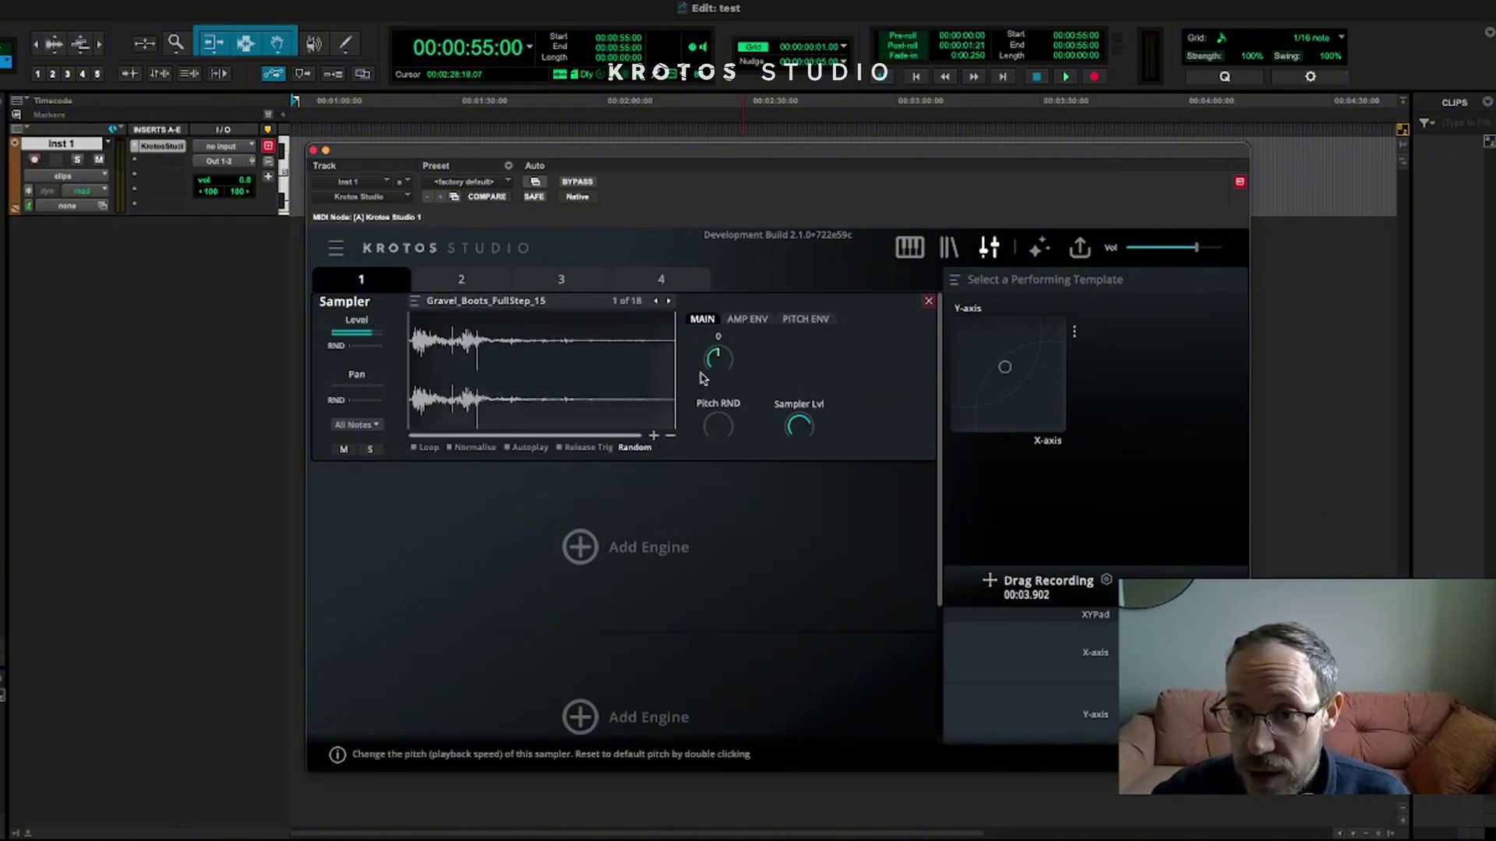
pyautogui.click(466, 281)
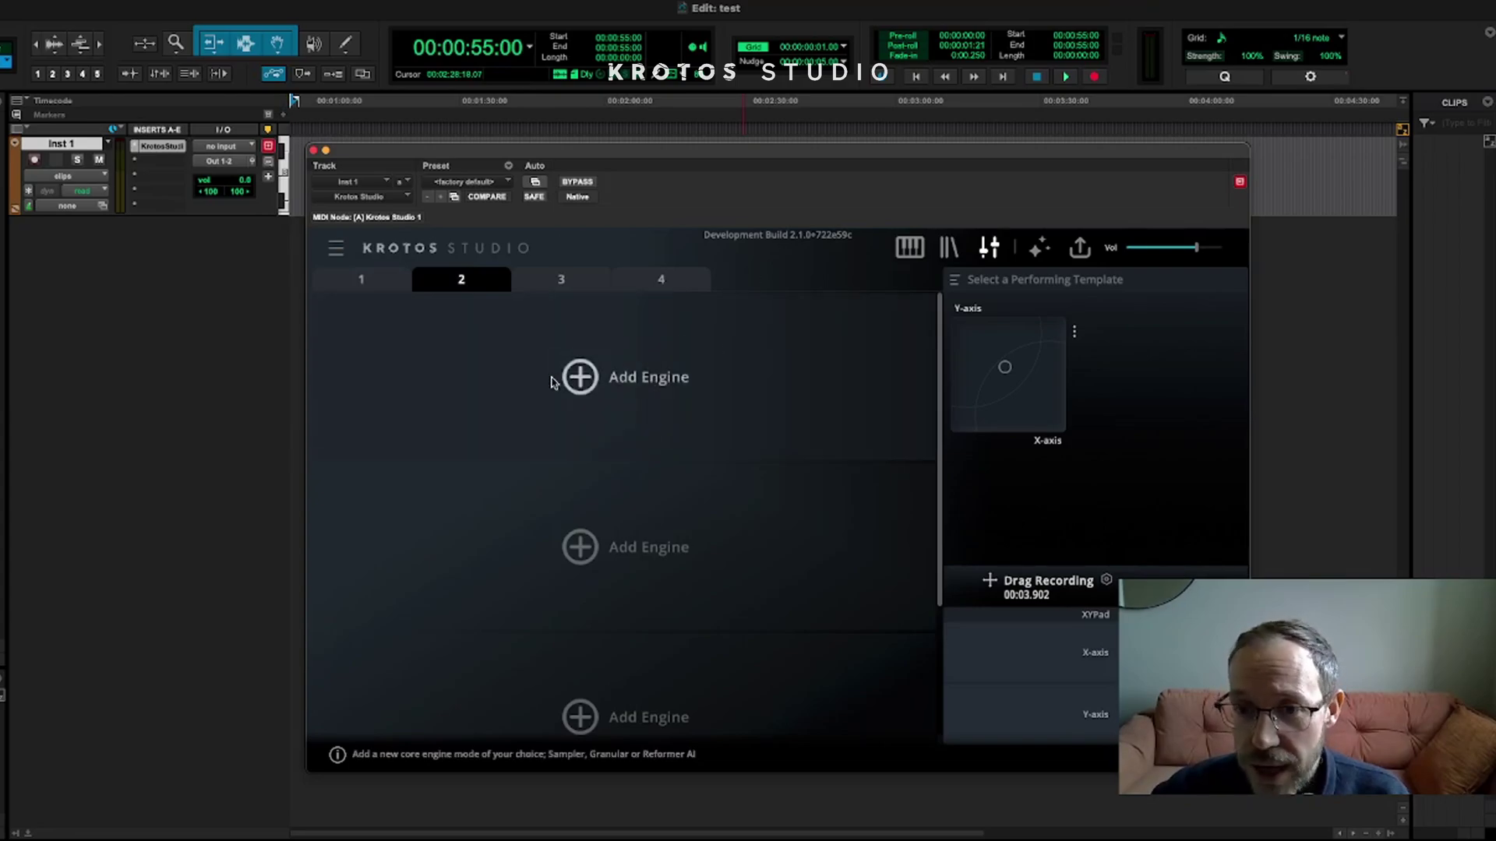
# Step: Put a Granular engine in tab 2's first engine slot
pyautogui.click(576, 377)
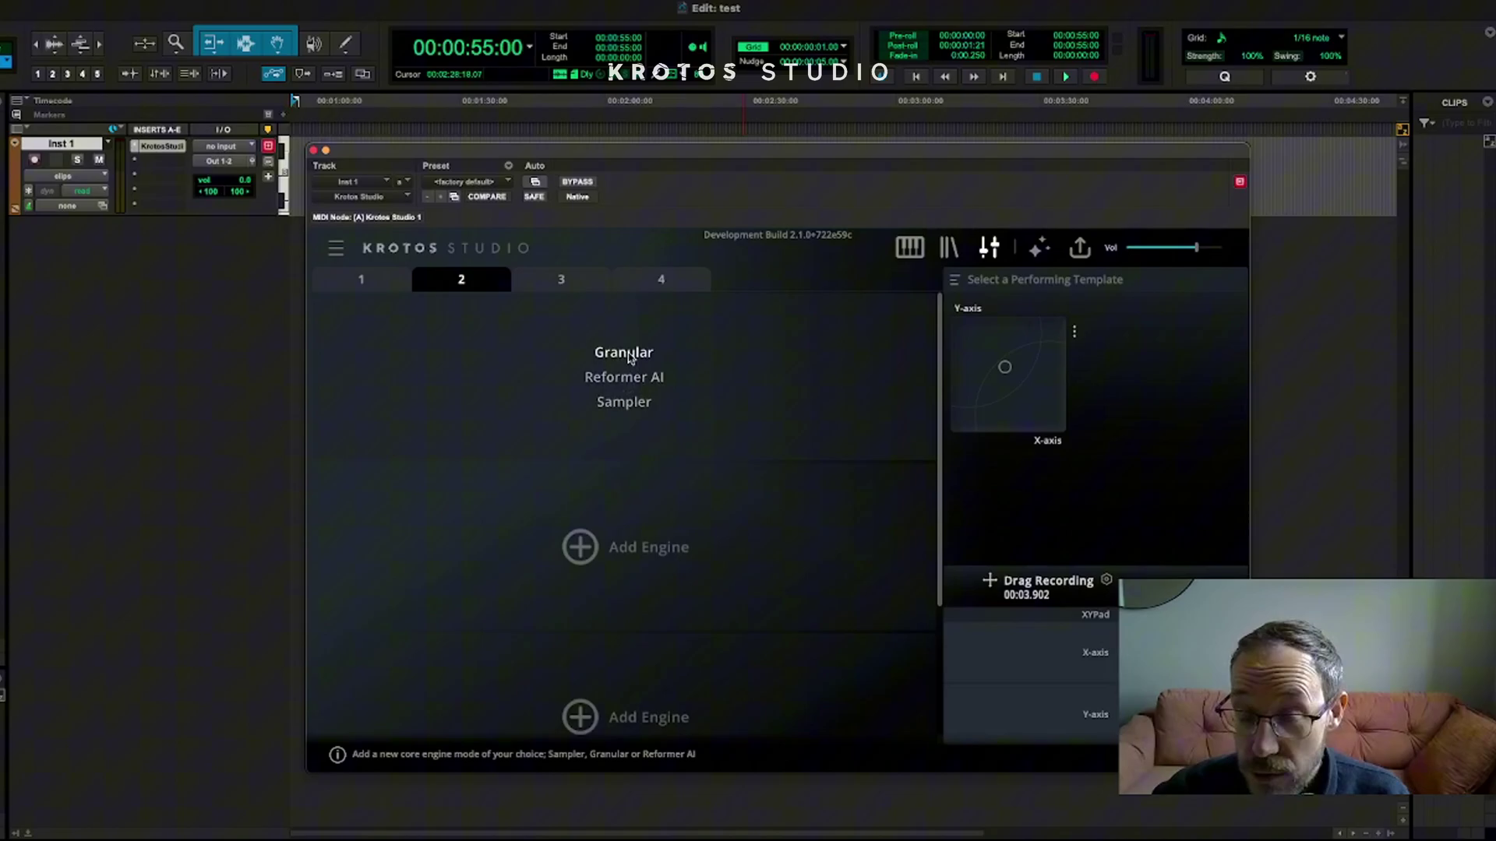
pyautogui.click(630, 357)
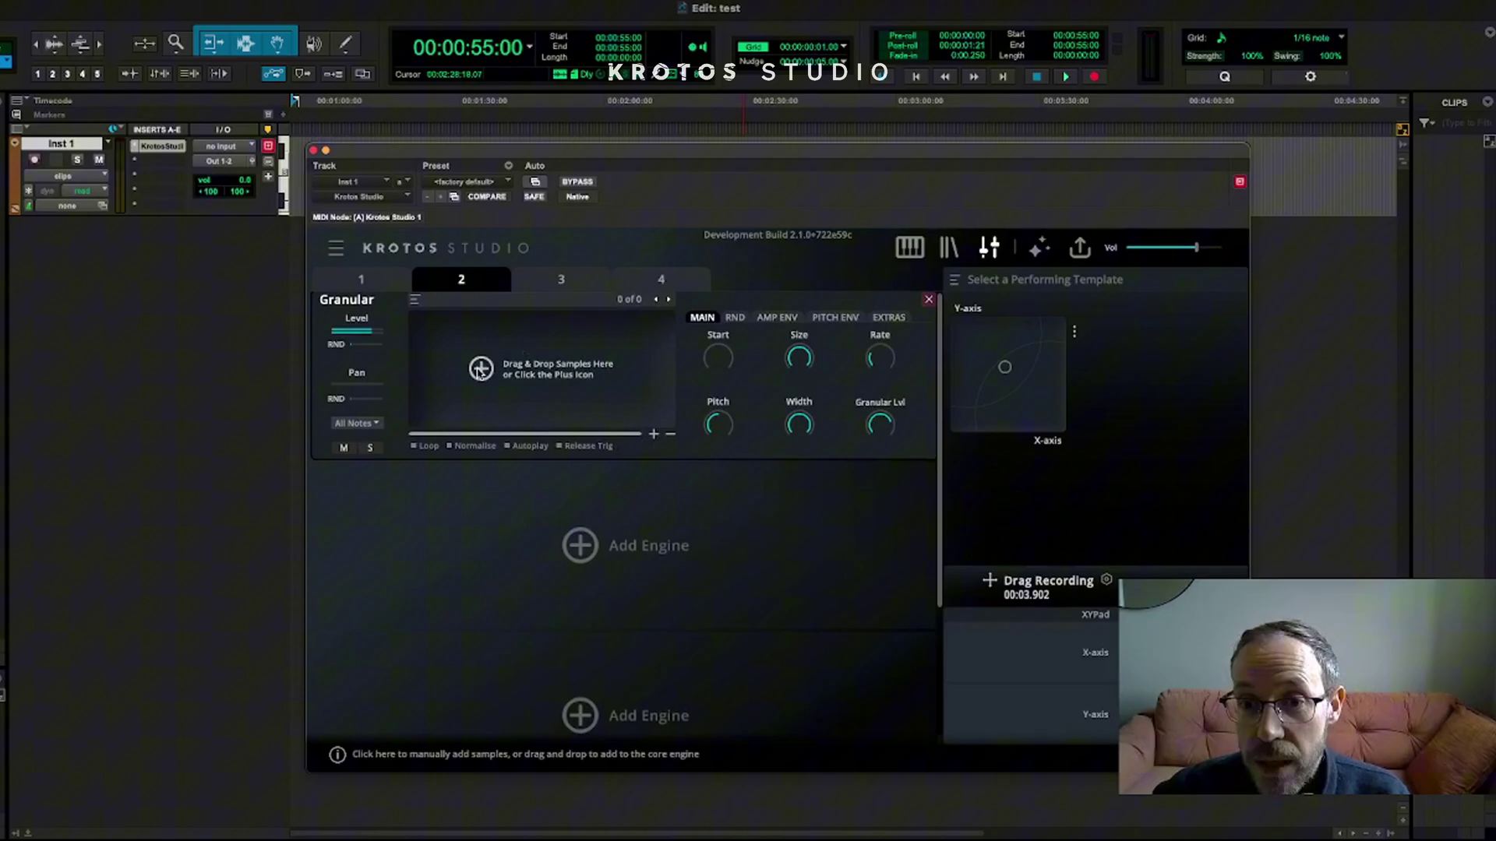
# Step: Load the Spell General Generic Restoration Chimes Twinkle .wav from the starter library's Magic folder
pyautogui.click(481, 369)
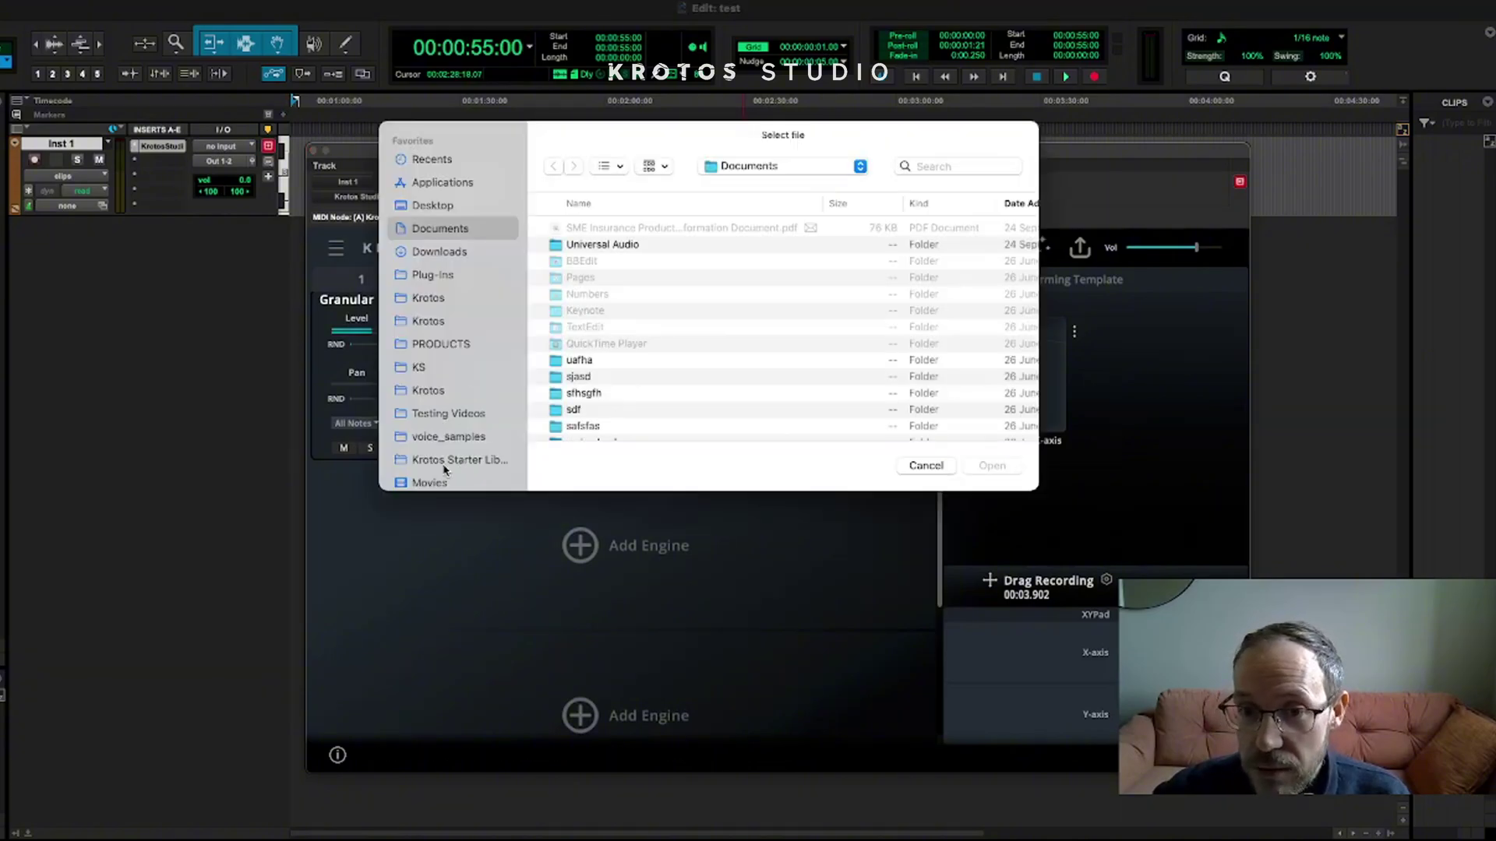
pyautogui.scroll(-1, 437, 461)
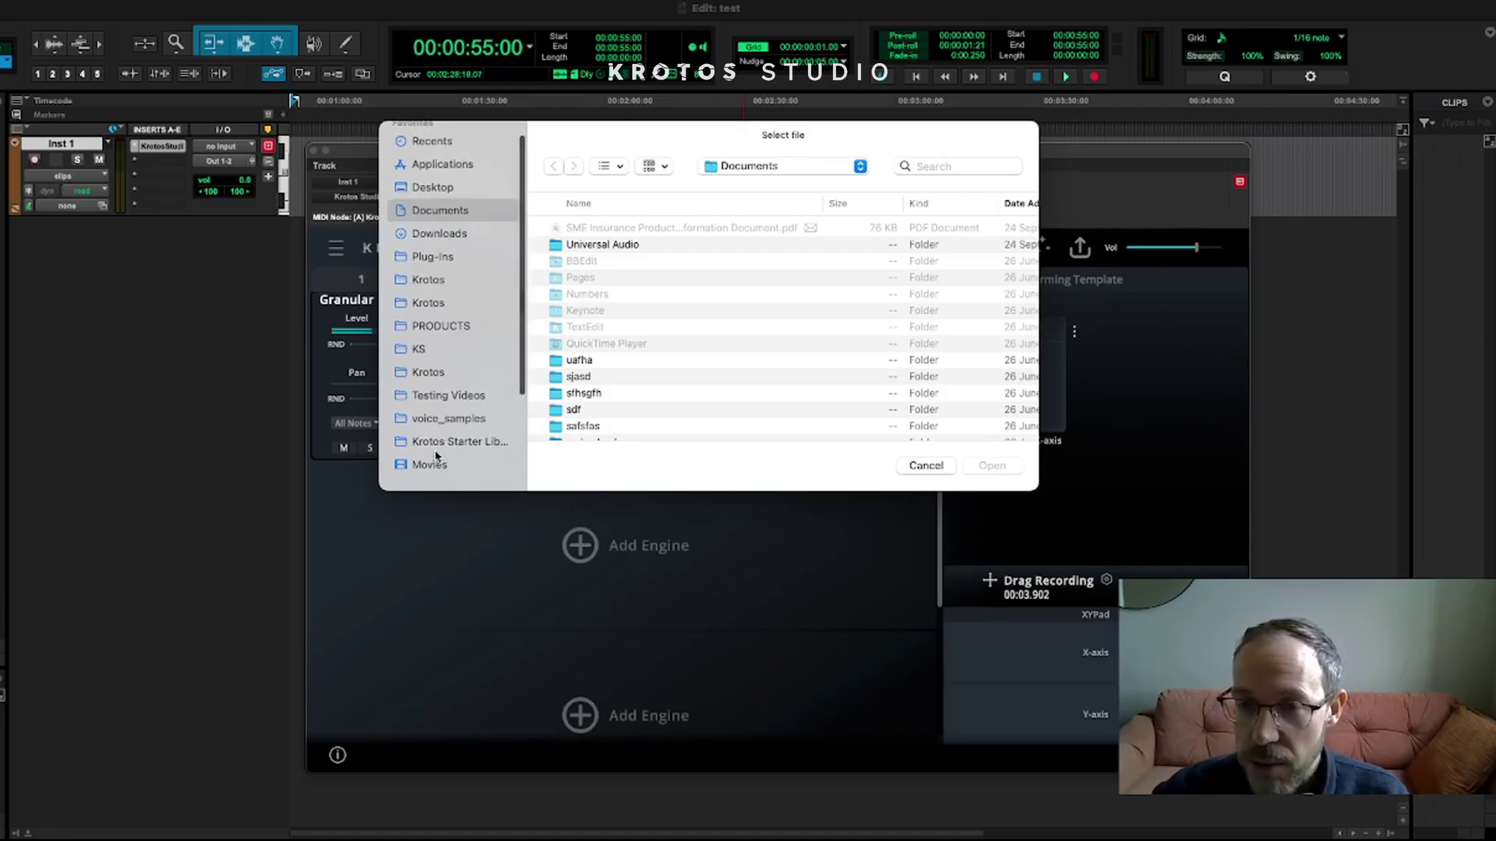
pyautogui.click(465, 443)
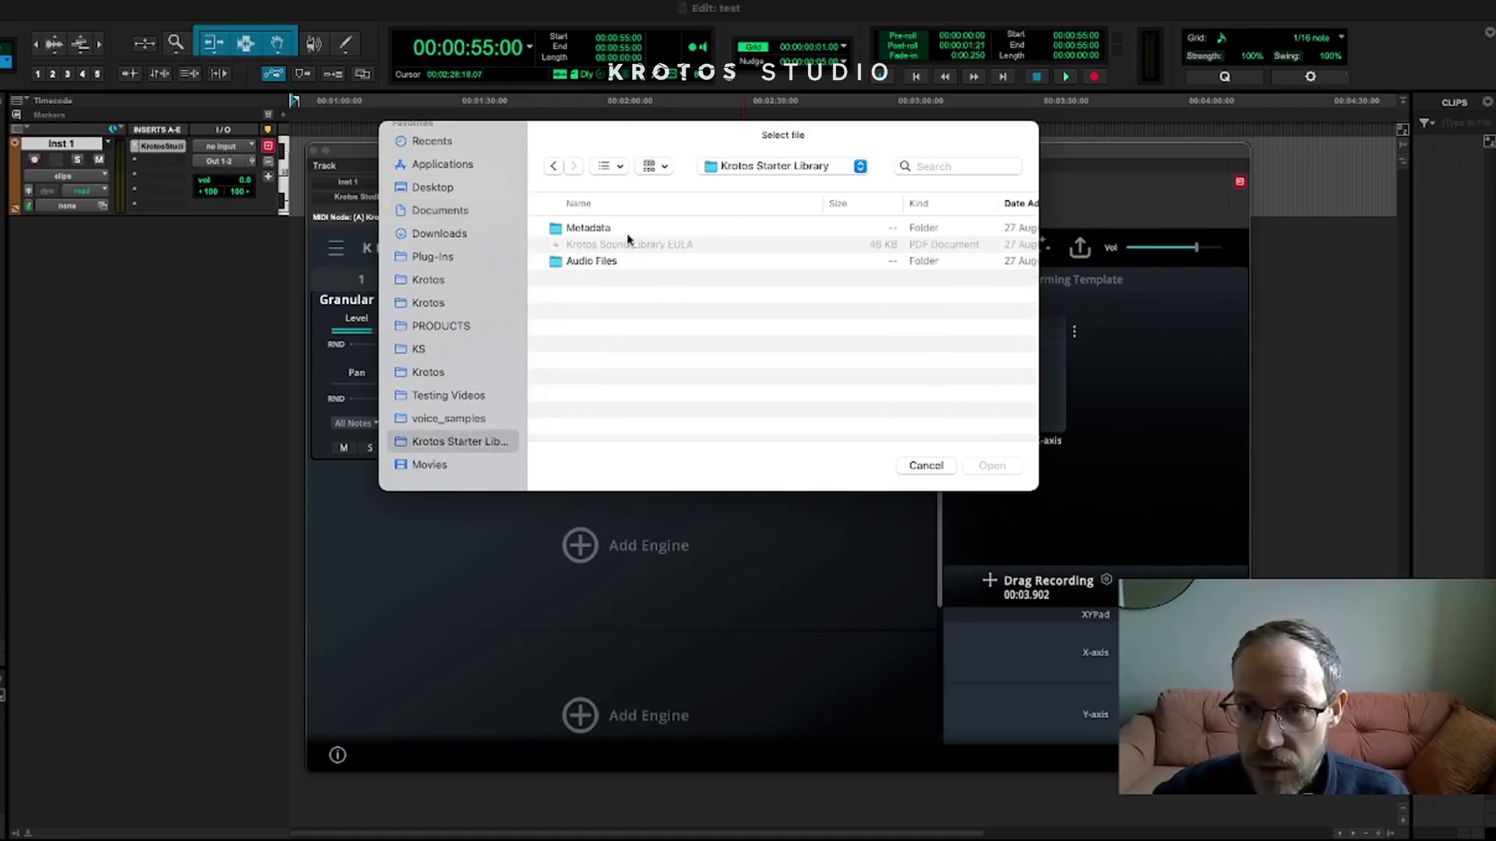
pyautogui.doubleClick(616, 262)
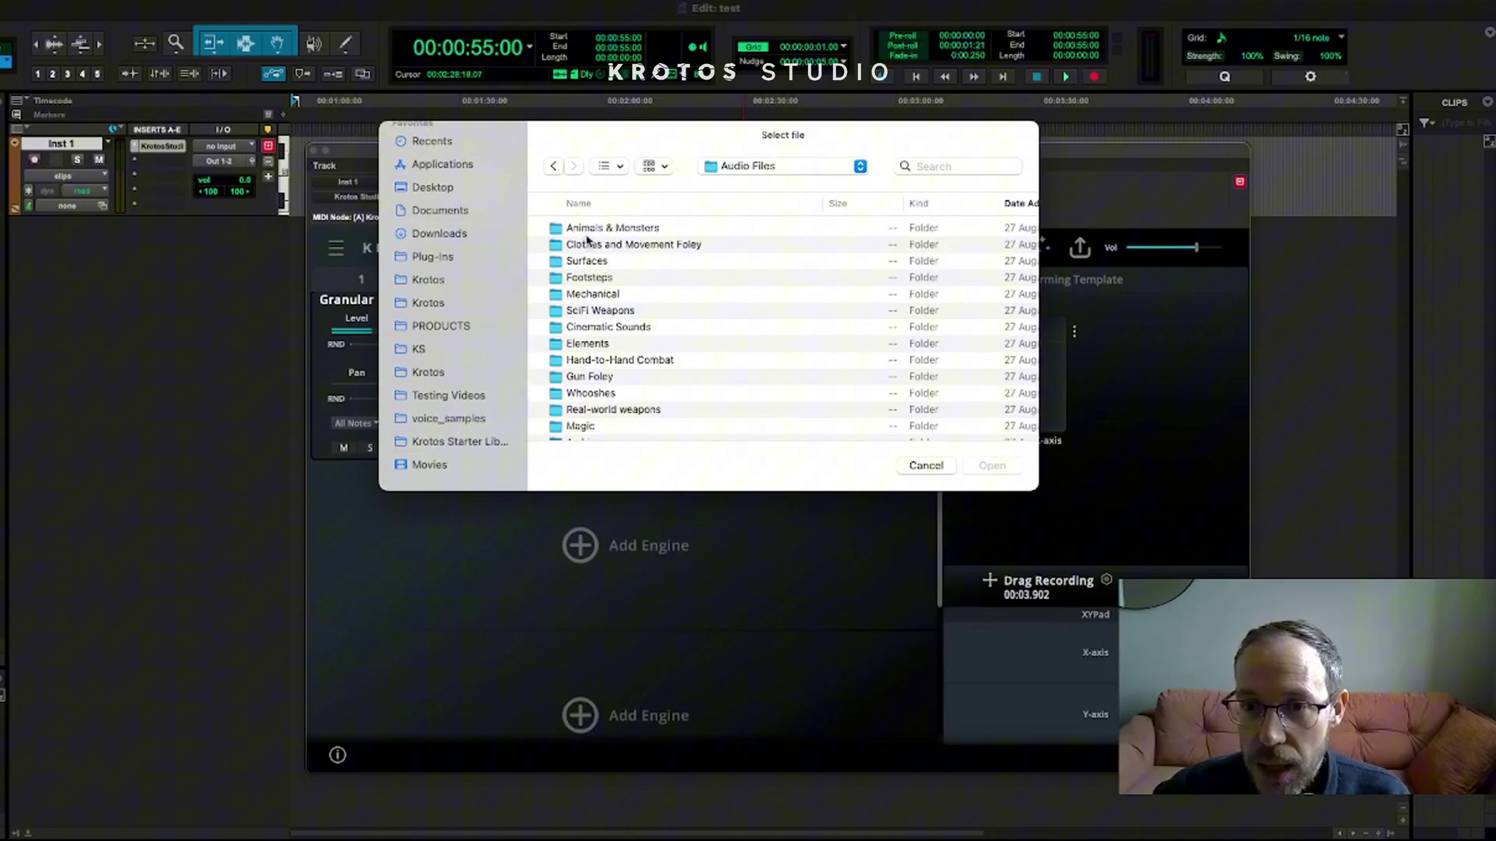
pyautogui.scroll(-2, 600, 358)
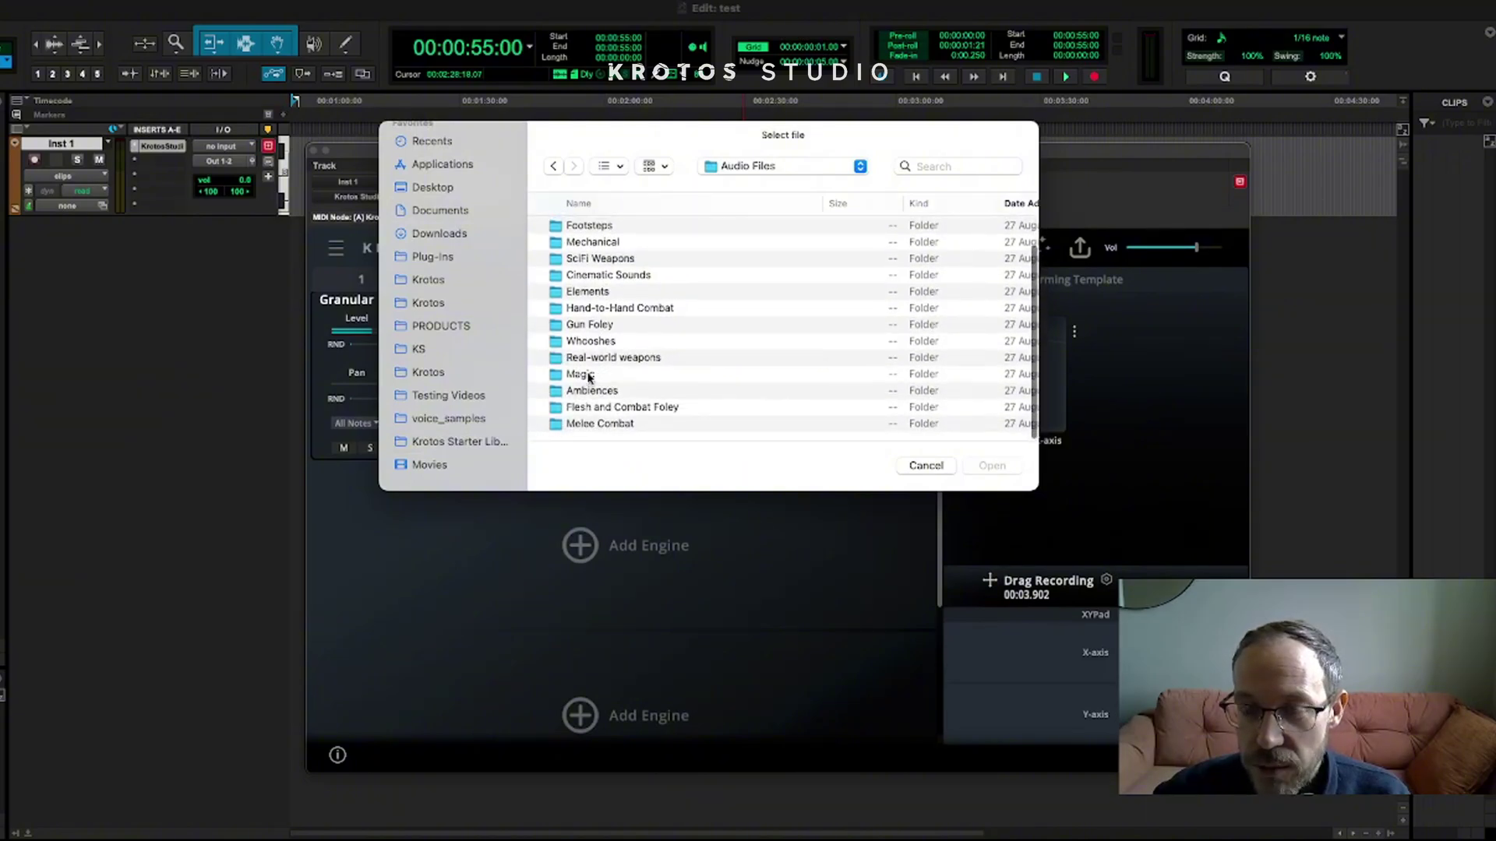
pyautogui.doubleClick(593, 377)
pyautogui.scroll(-10, 686, 366)
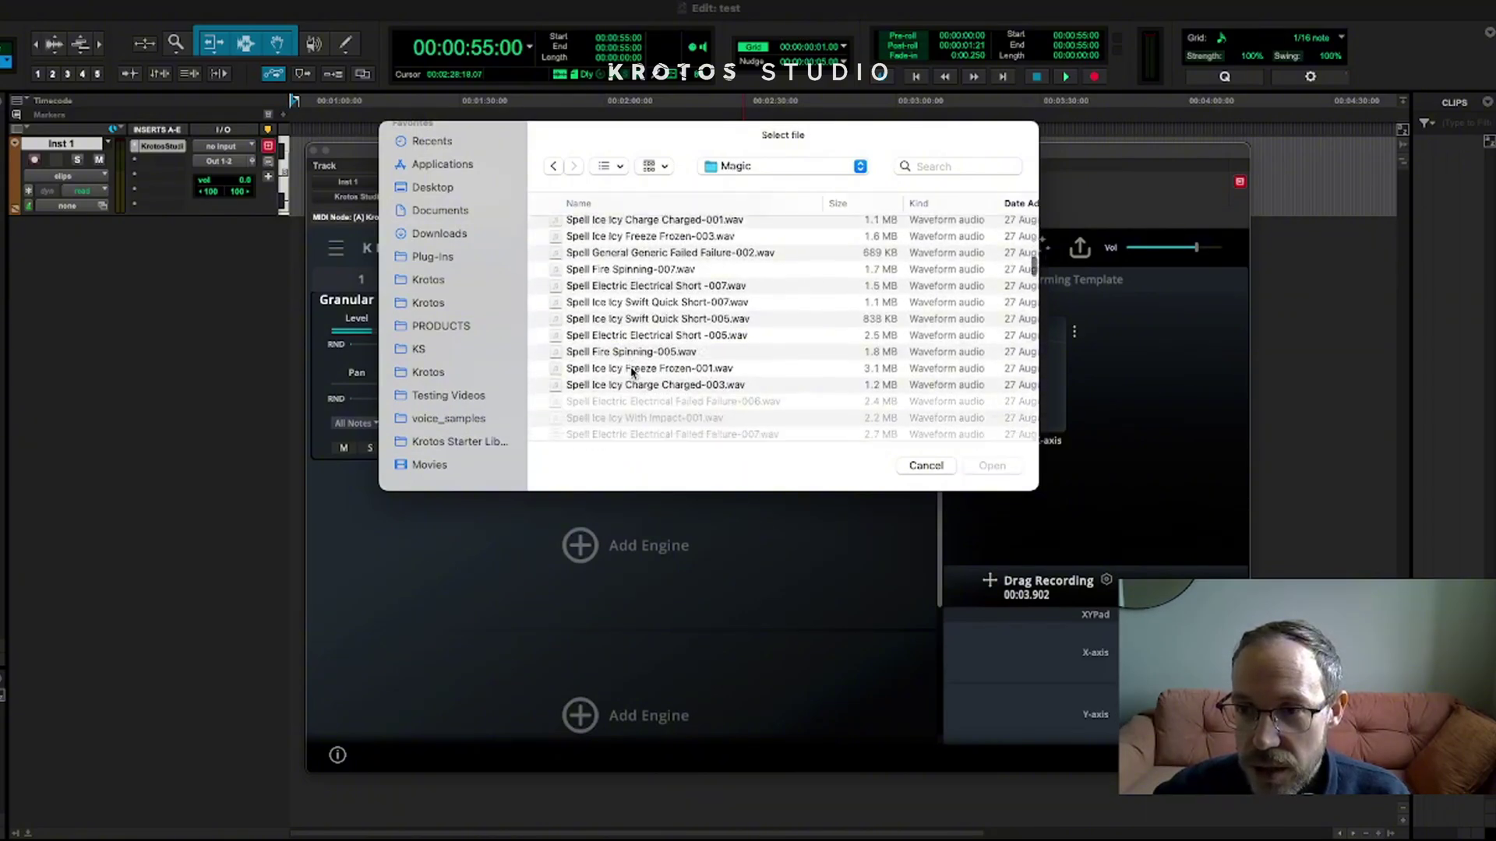
pyautogui.scroll(-10, 631, 373)
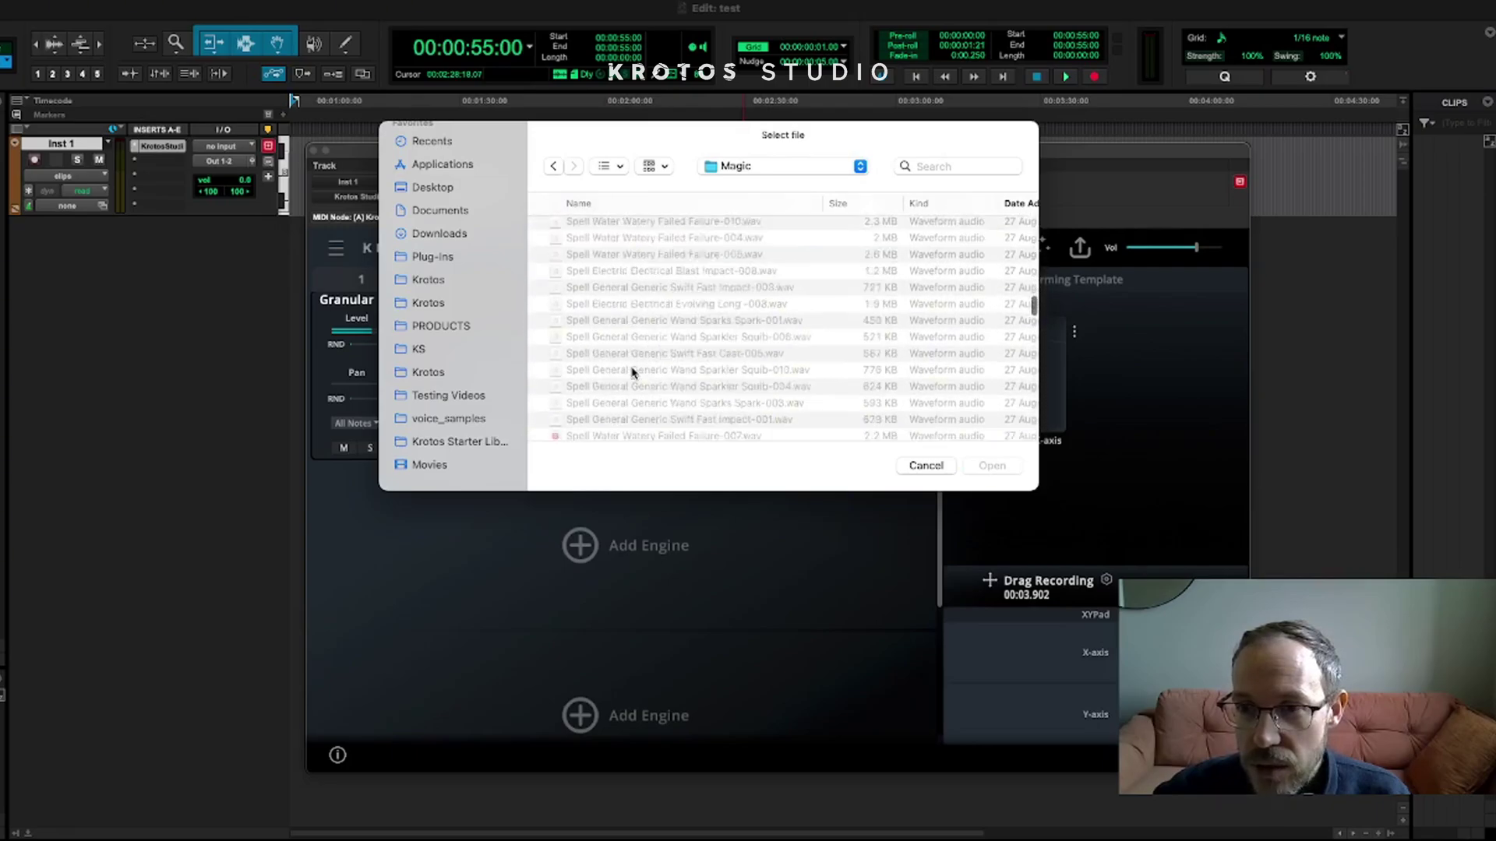
pyautogui.scroll(-10, 632, 373)
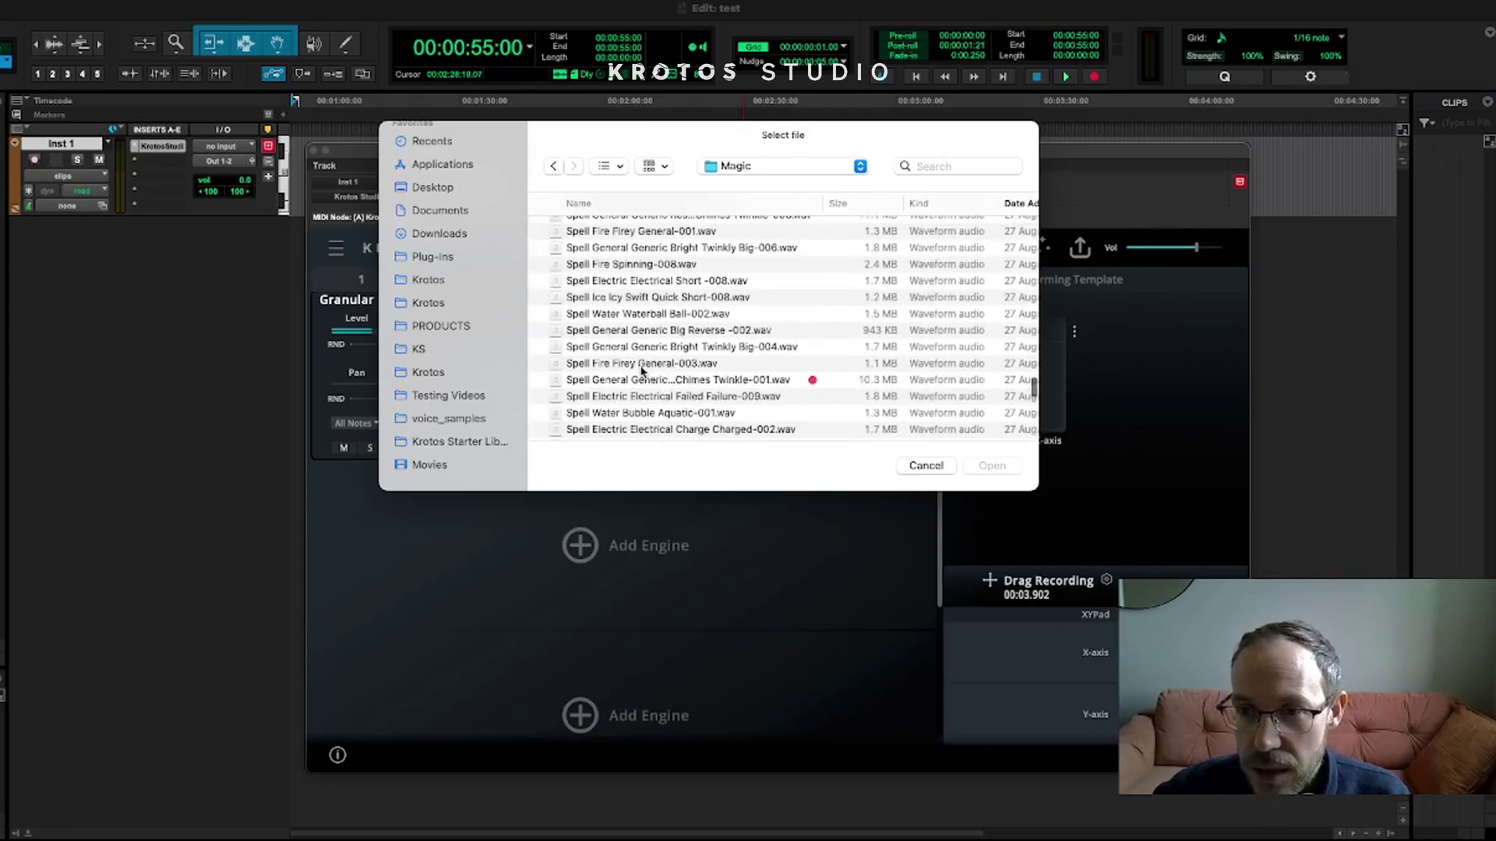
pyautogui.doubleClick(637, 382)
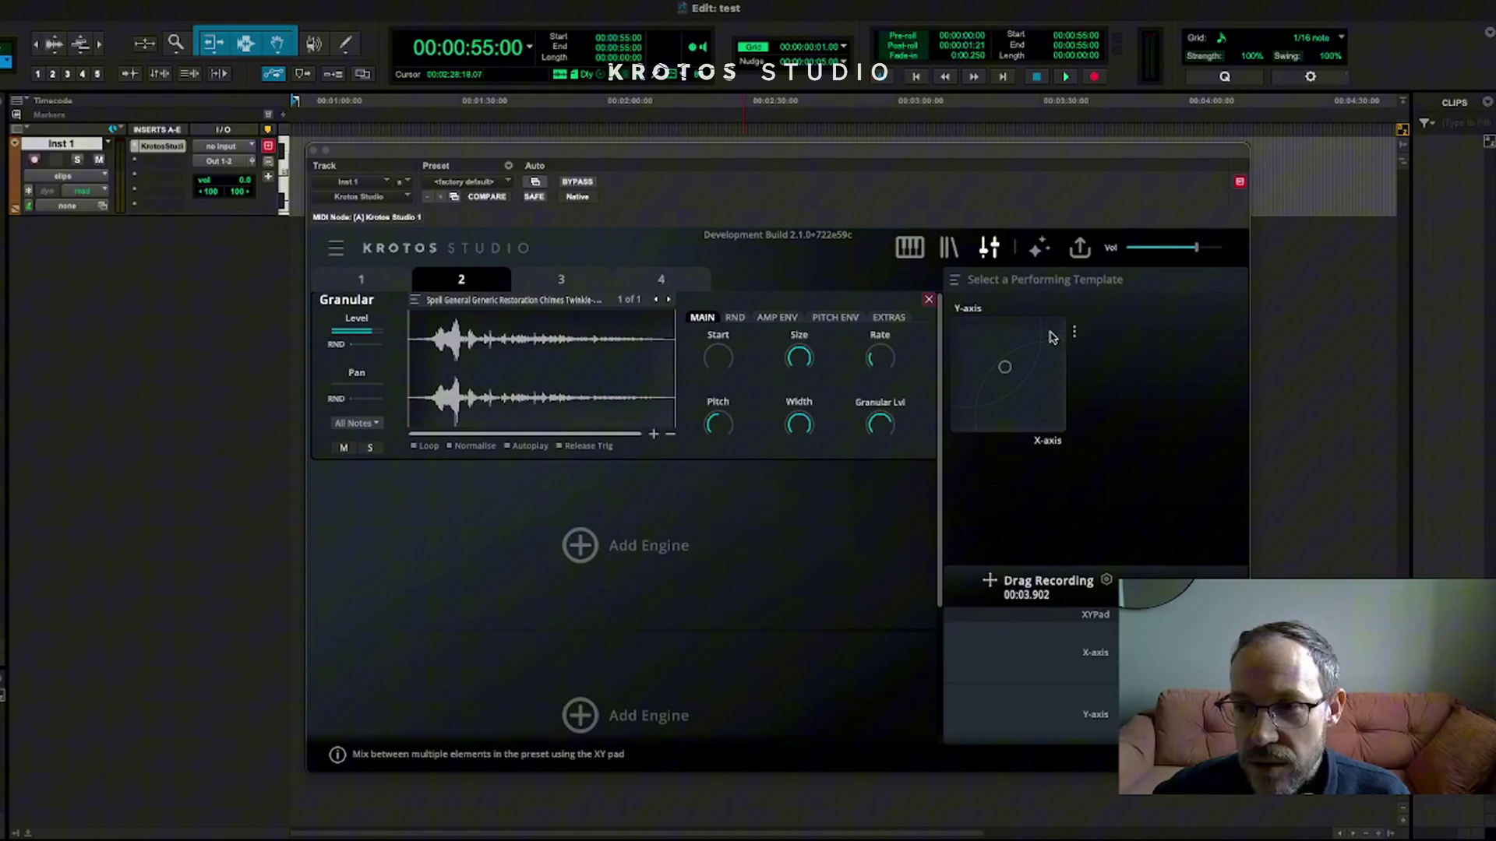
# Step: Record a roughly 2.4-second XY pad performance over the Chimes Twinkle spell sample
pyautogui.moveTo(1004, 367); pyautogui.dragTo(534, 354)
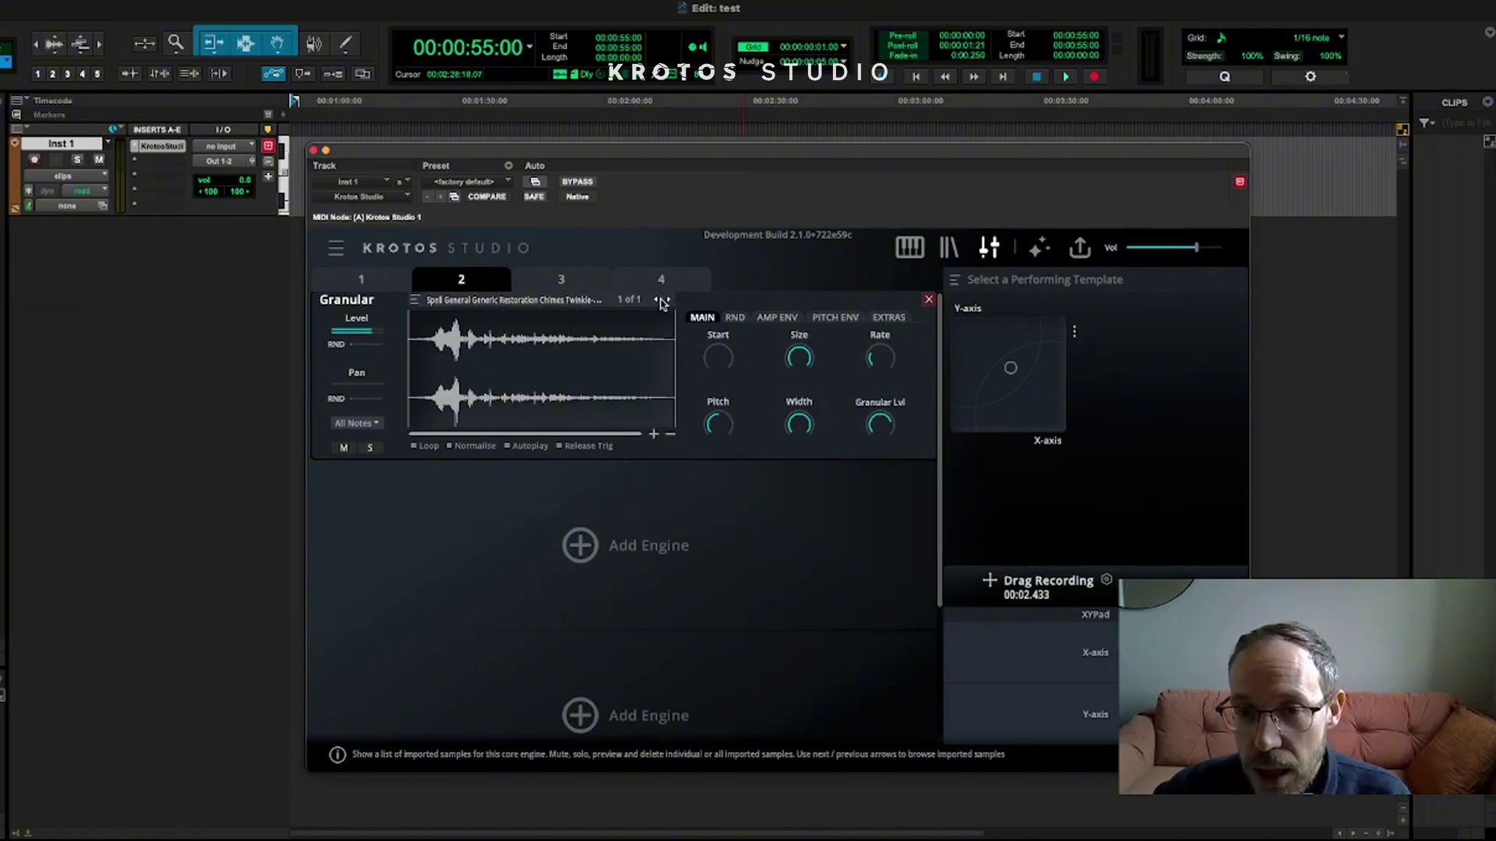
# Step: Switch to the Sampler engine on tab 1 and show its loaded gravel sample list
pyautogui.click(378, 279)
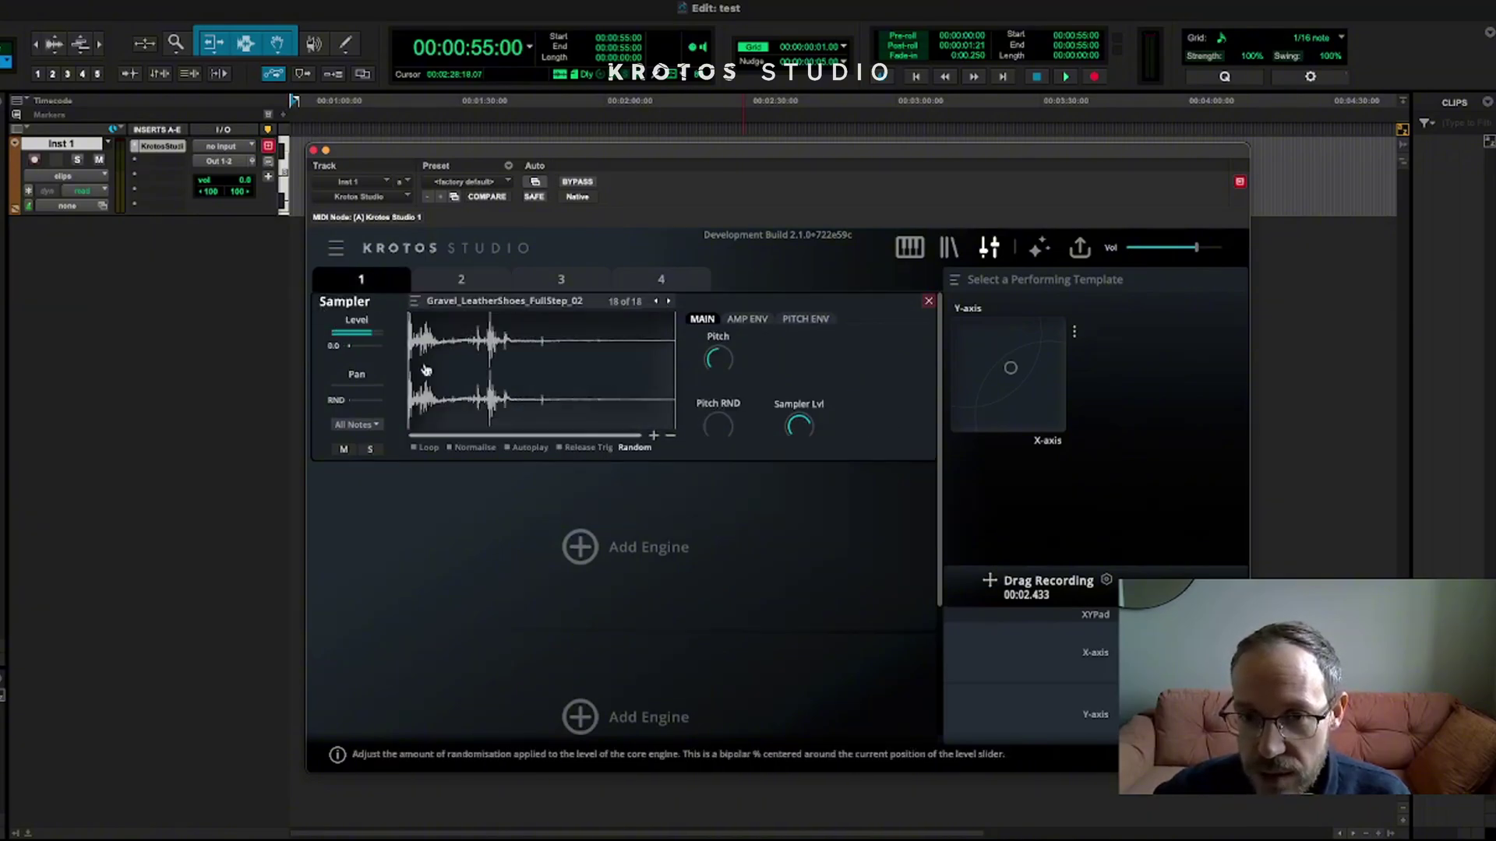
pyautogui.click(499, 303)
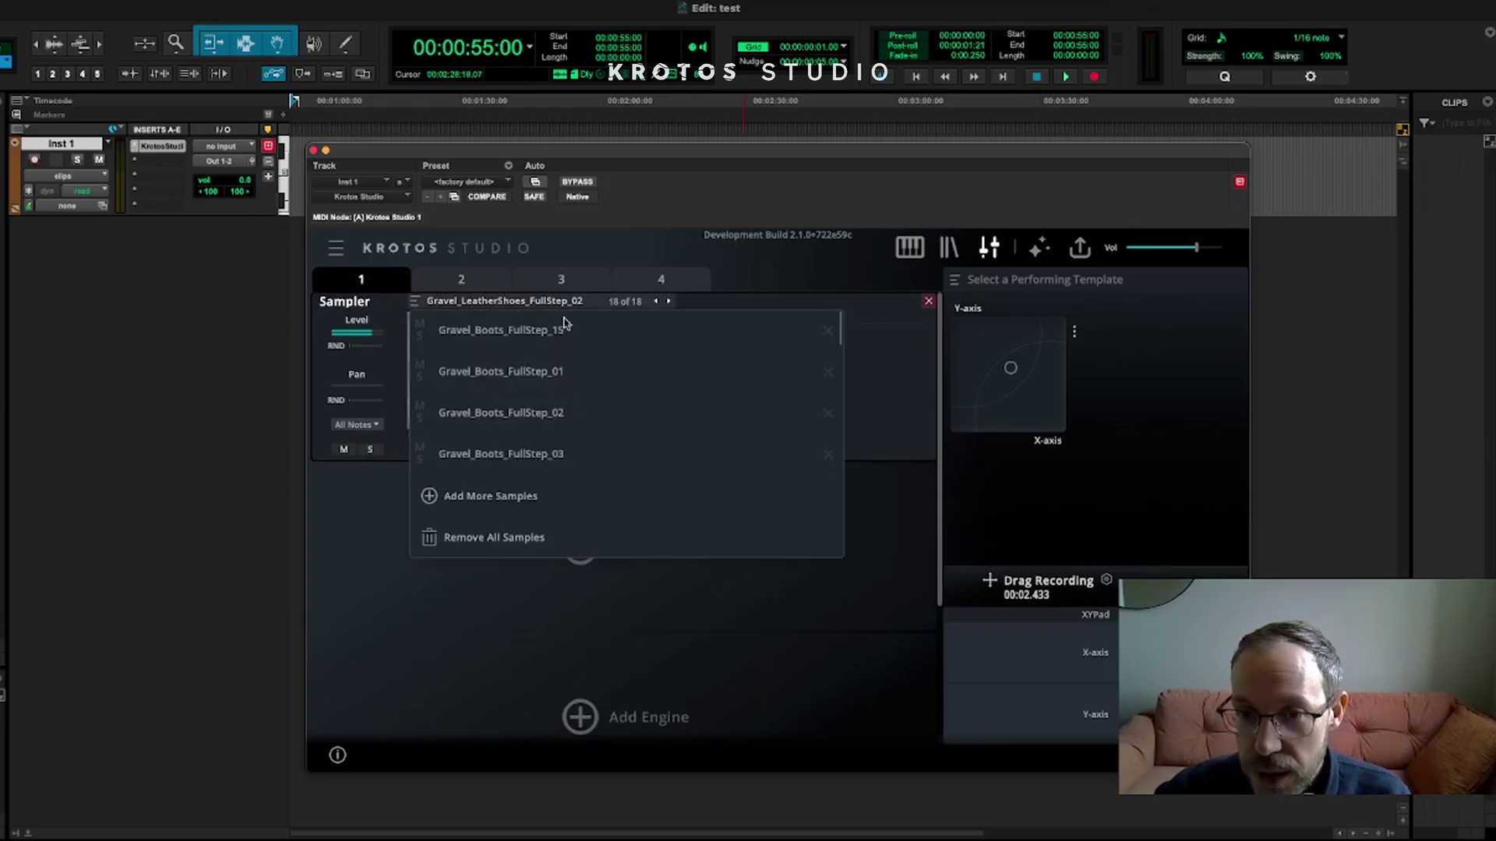
pyautogui.scroll(-3, 627, 388)
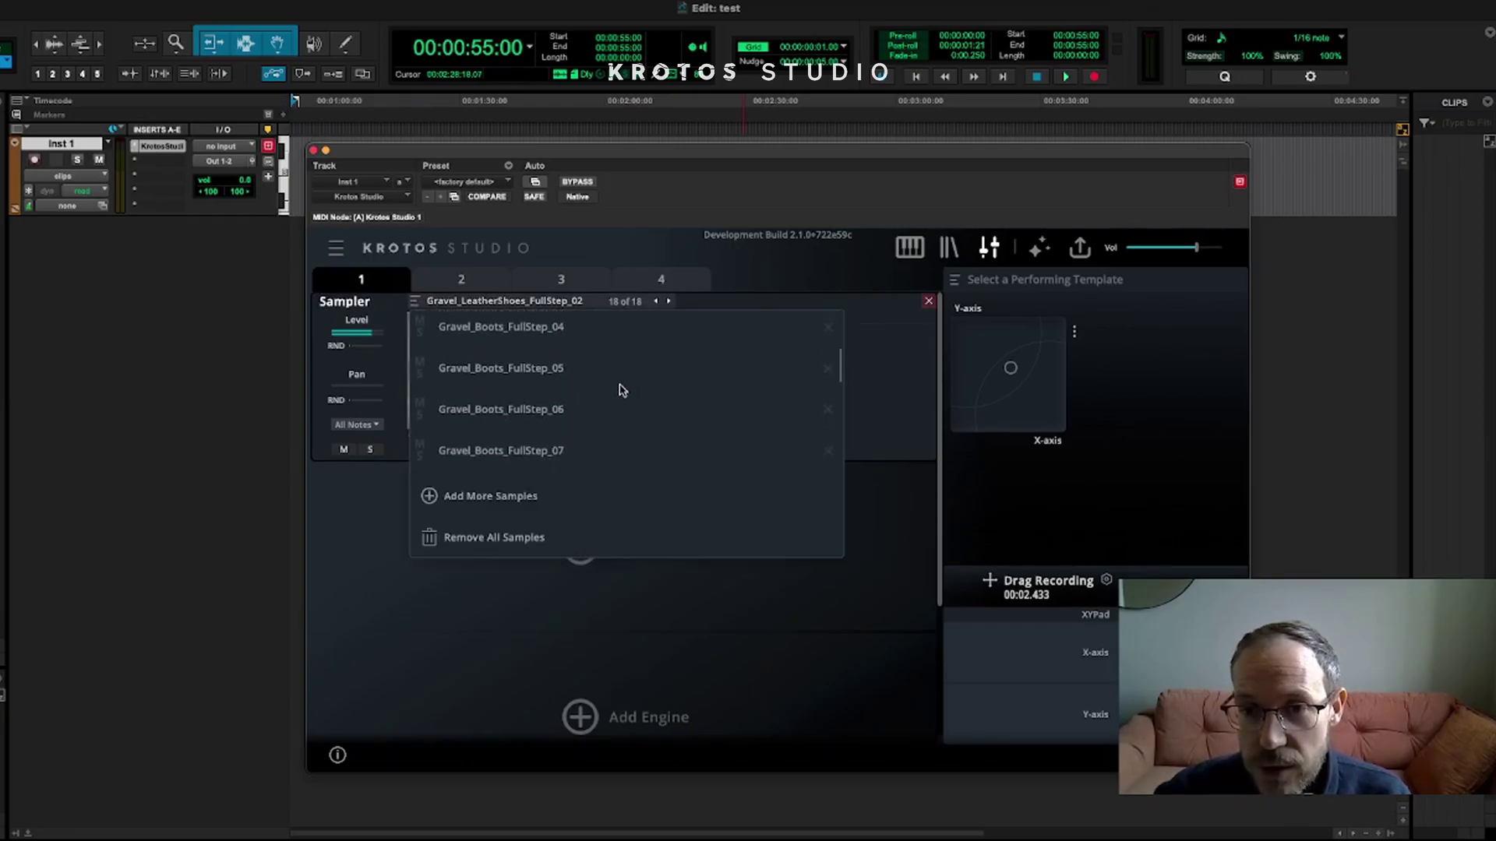
# Step: Reopen the sample list and scroll through all 18 gravel footstep files
pyautogui.click(556, 304)
pyautogui.click(641, 301)
pyautogui.click(791, 306)
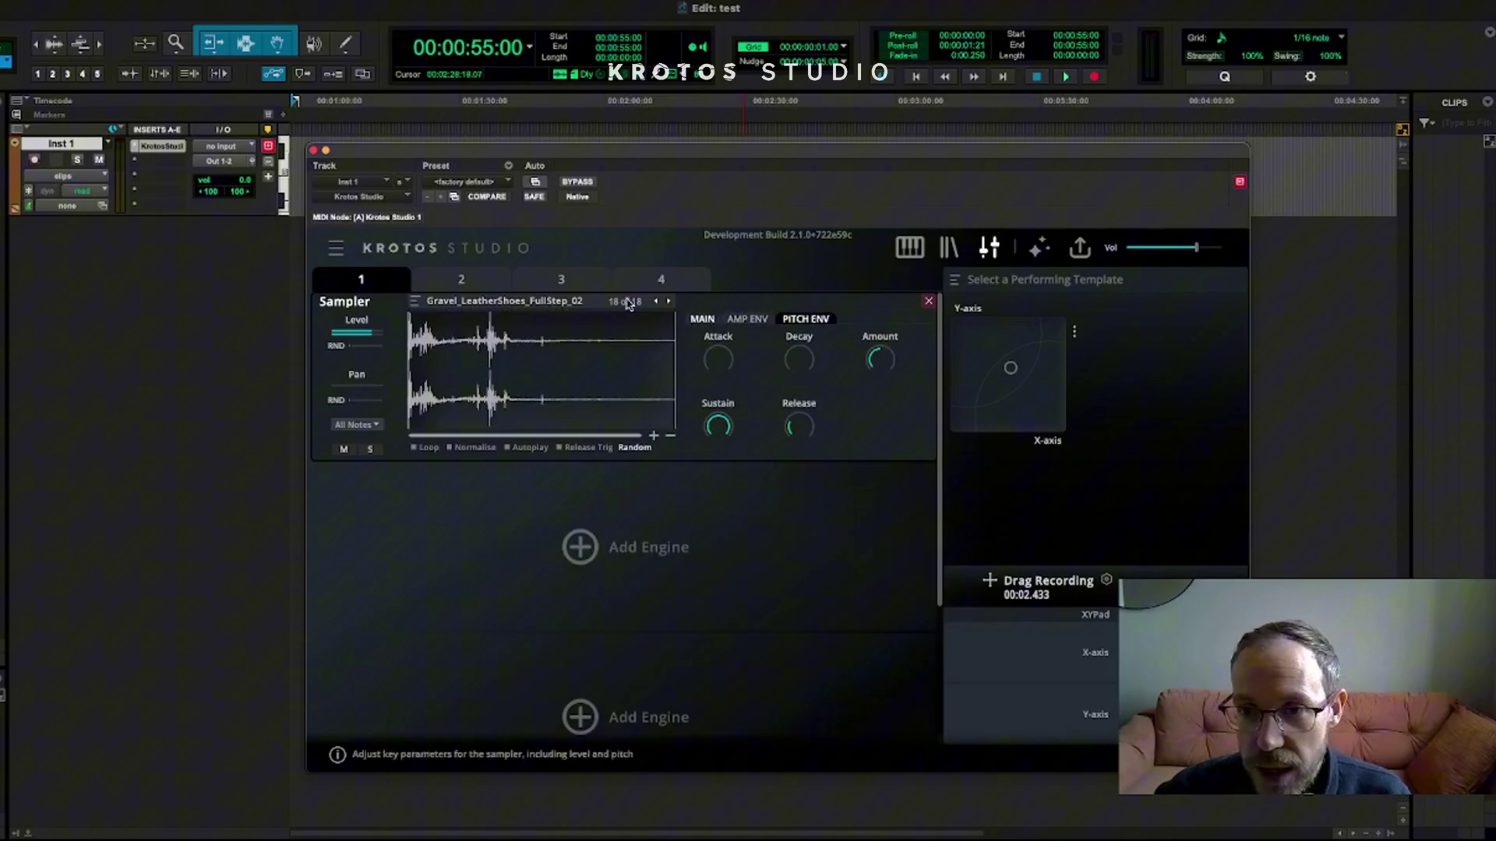
pyautogui.click(554, 303)
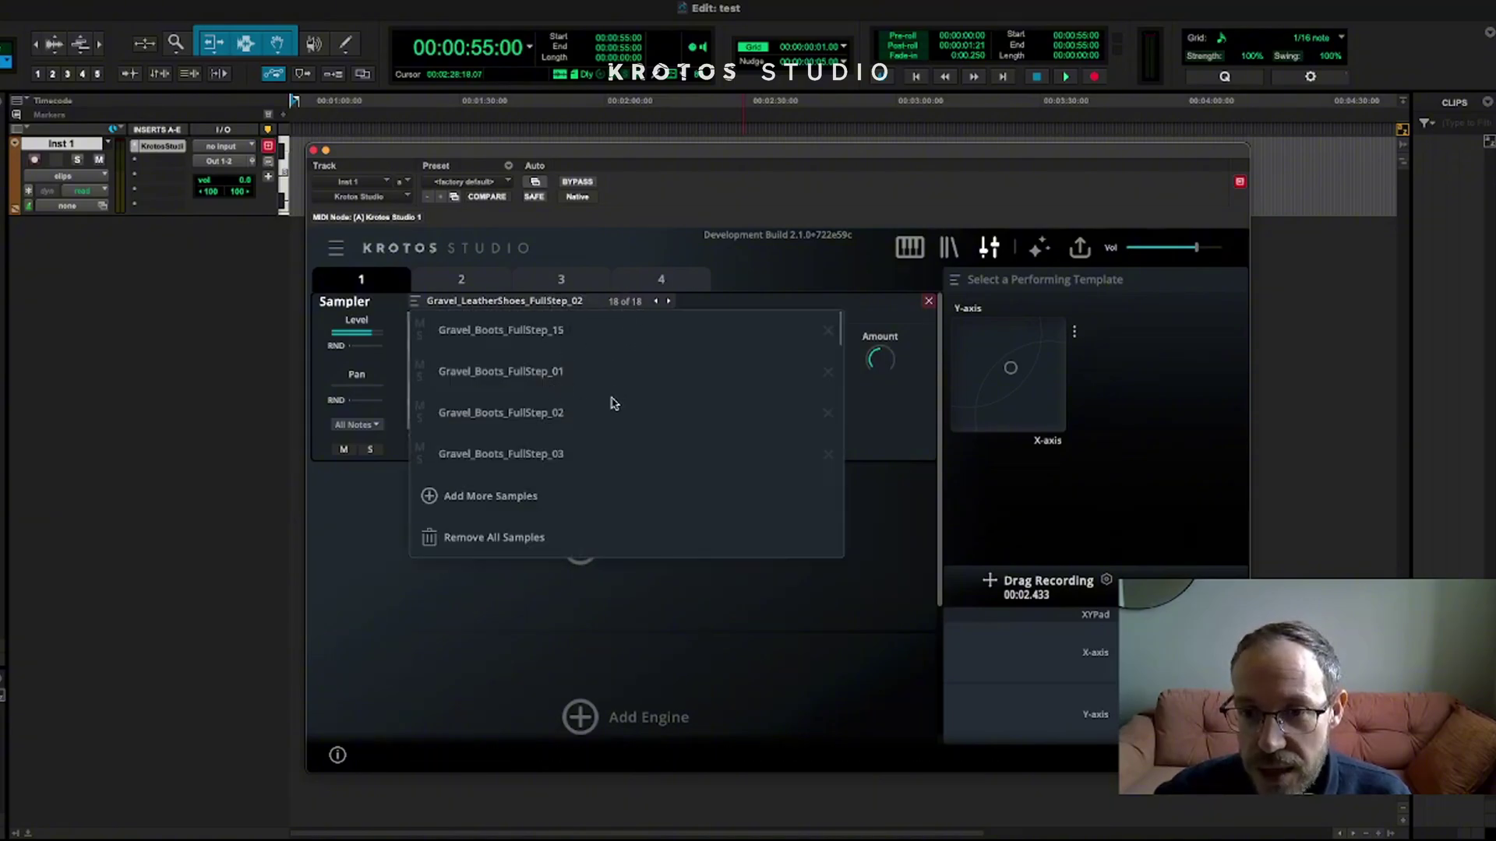
pyautogui.scroll(-10, 611, 403)
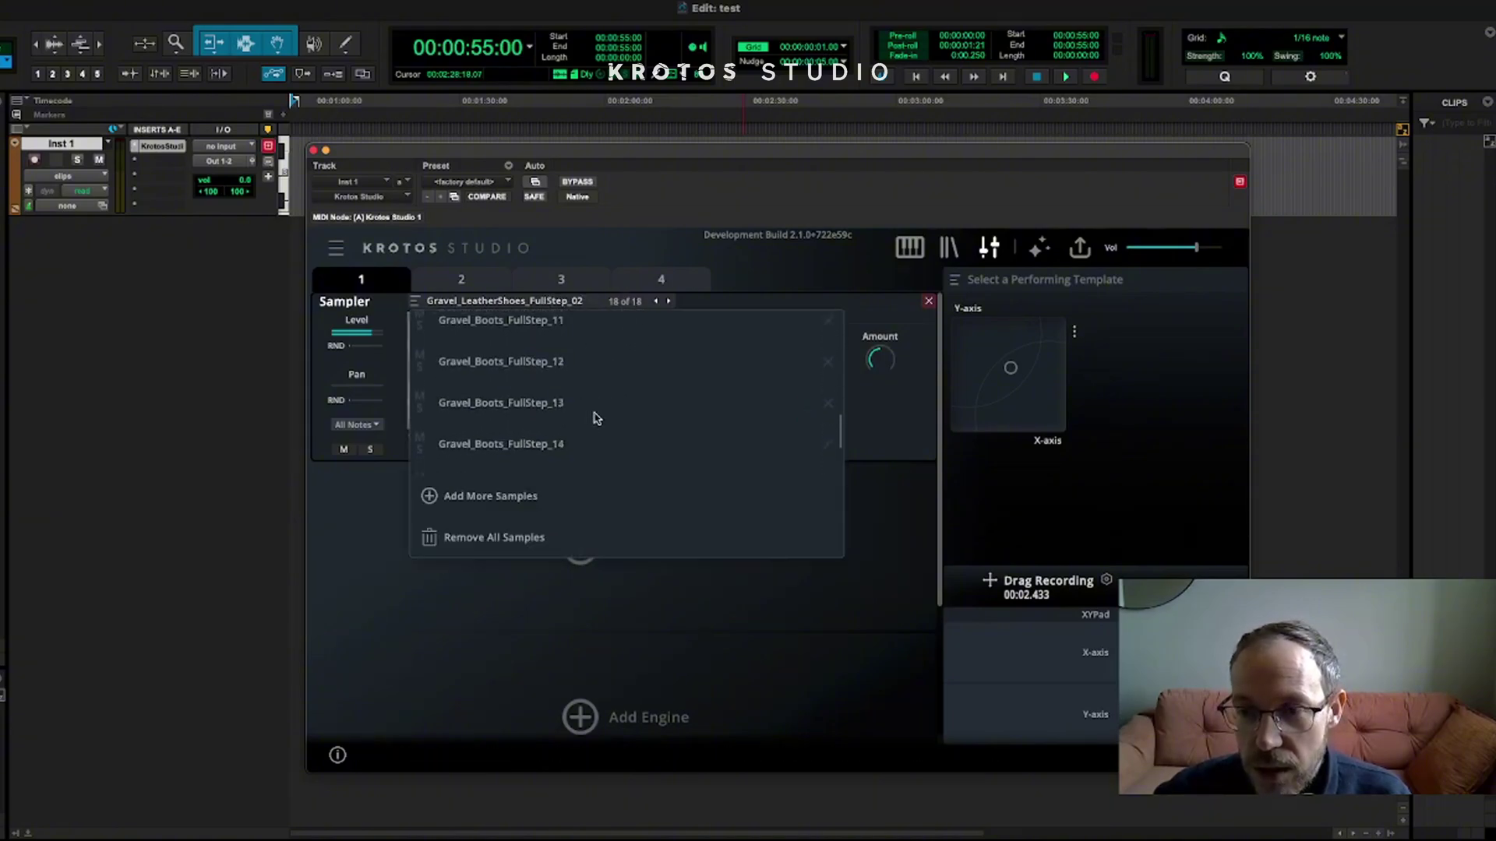
pyautogui.scroll(10, 596, 418)
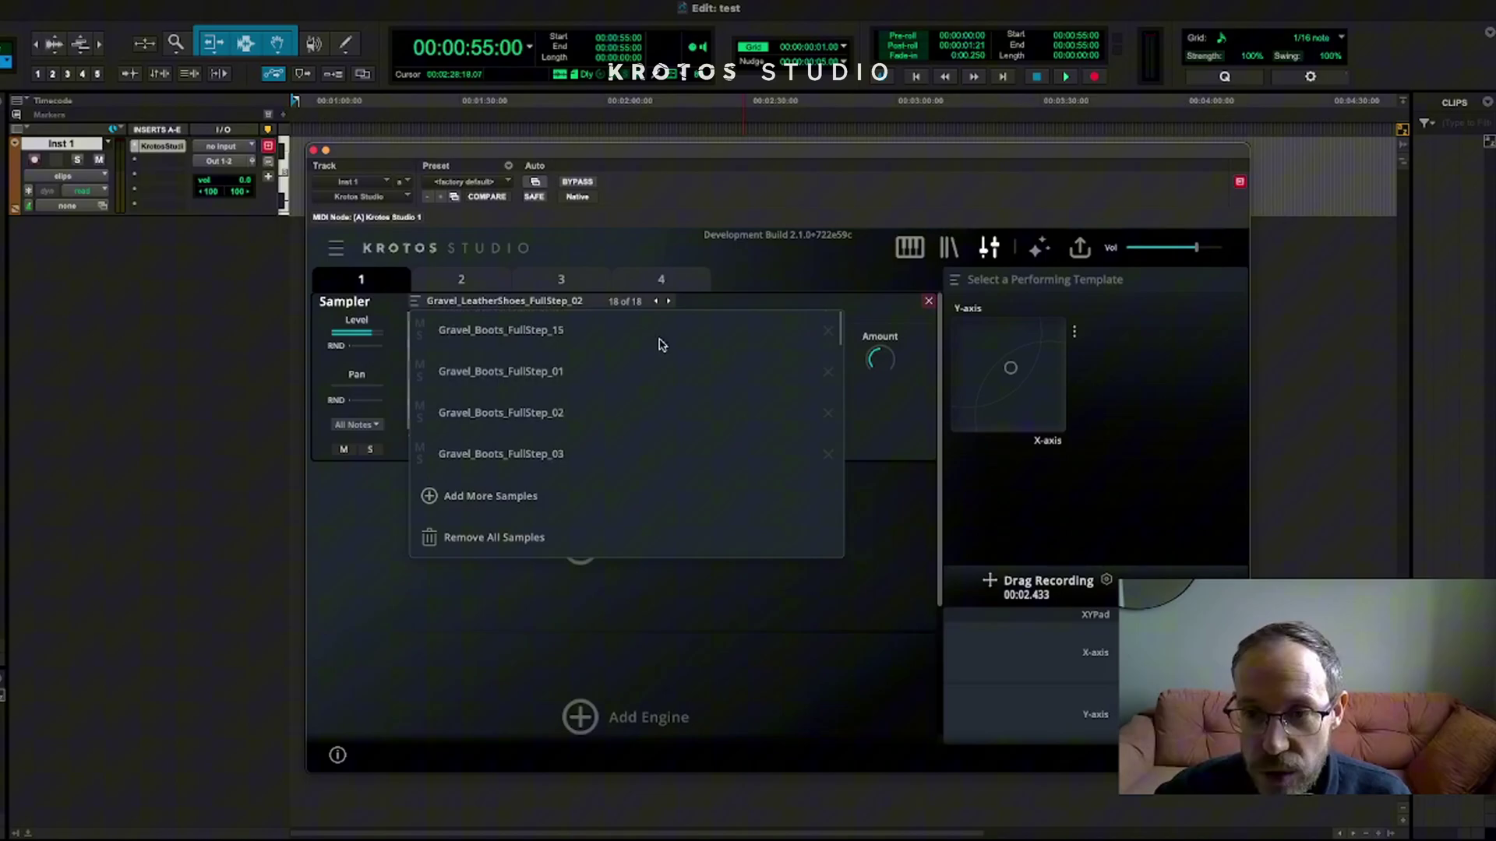
pyautogui.scroll(-9, 554, 441)
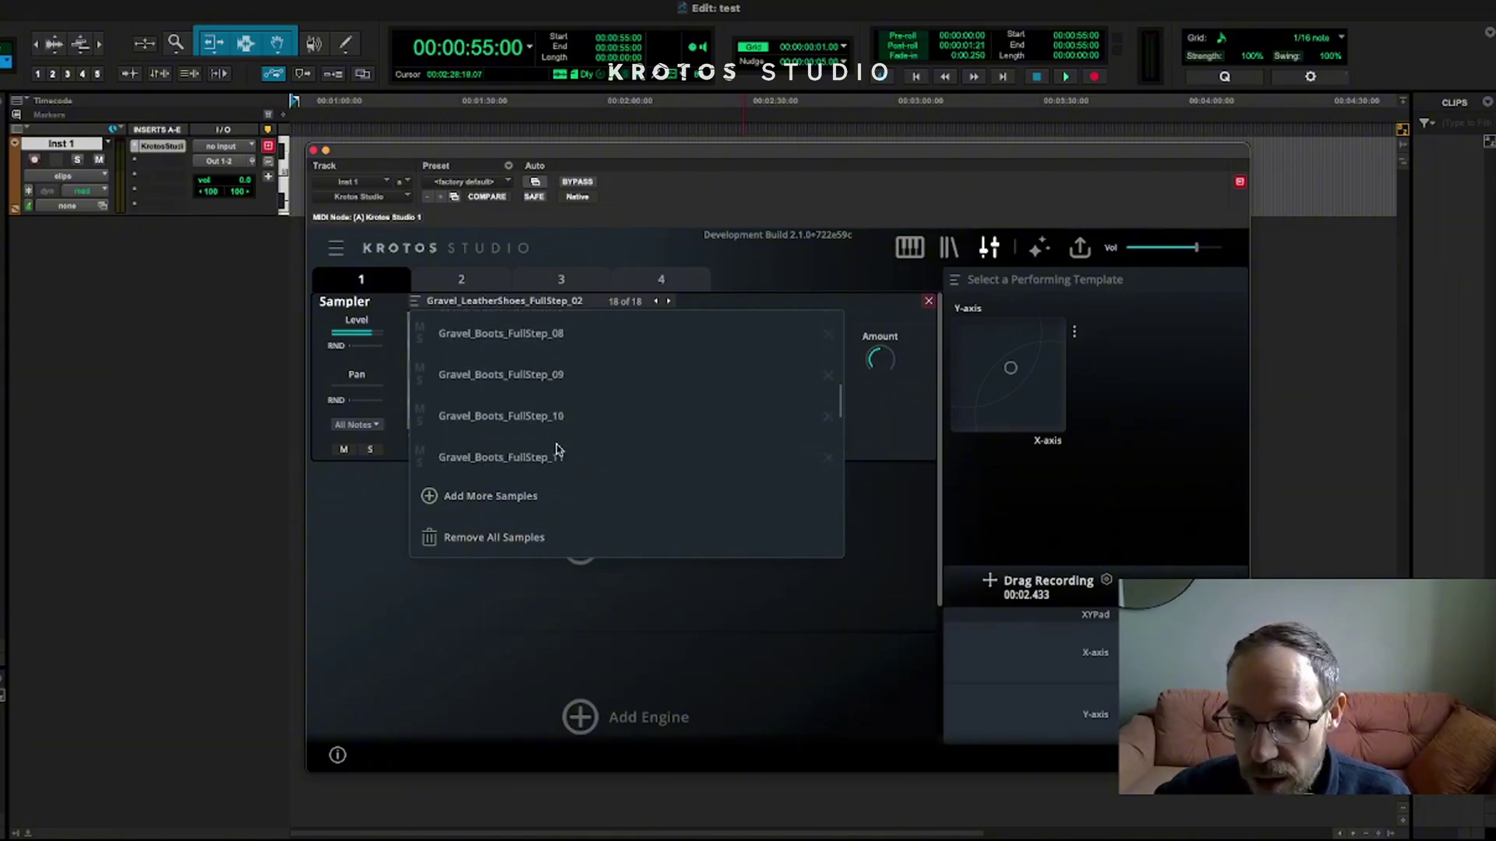
# Step: Pick Gravel_Boots_FullStep_11, then step back to Gravel_Boots_FullStep_08 (sample 9 of 18)
pyautogui.click(535, 410)
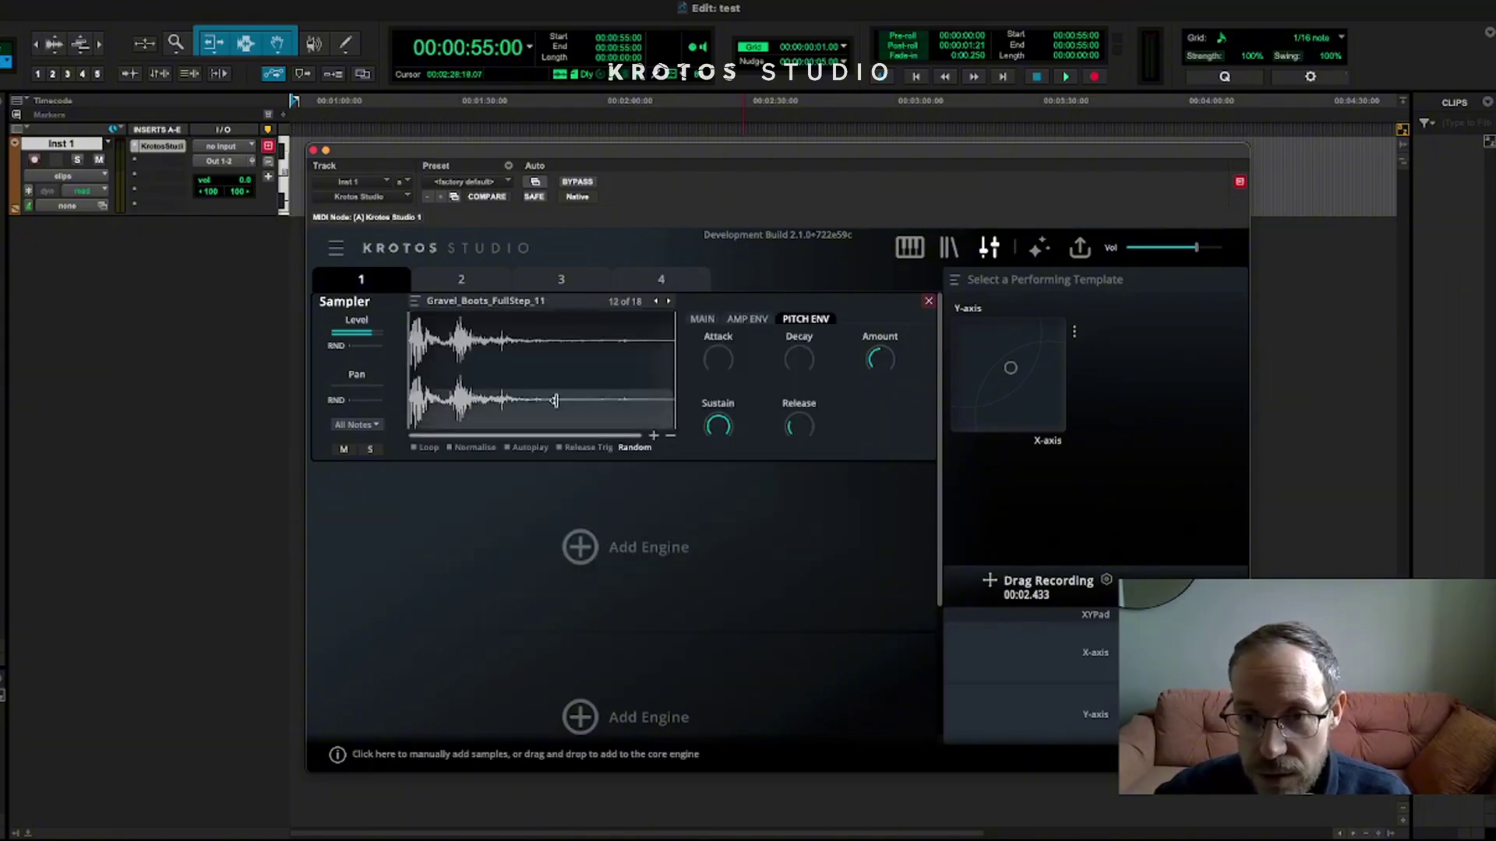
pyautogui.click(668, 302)
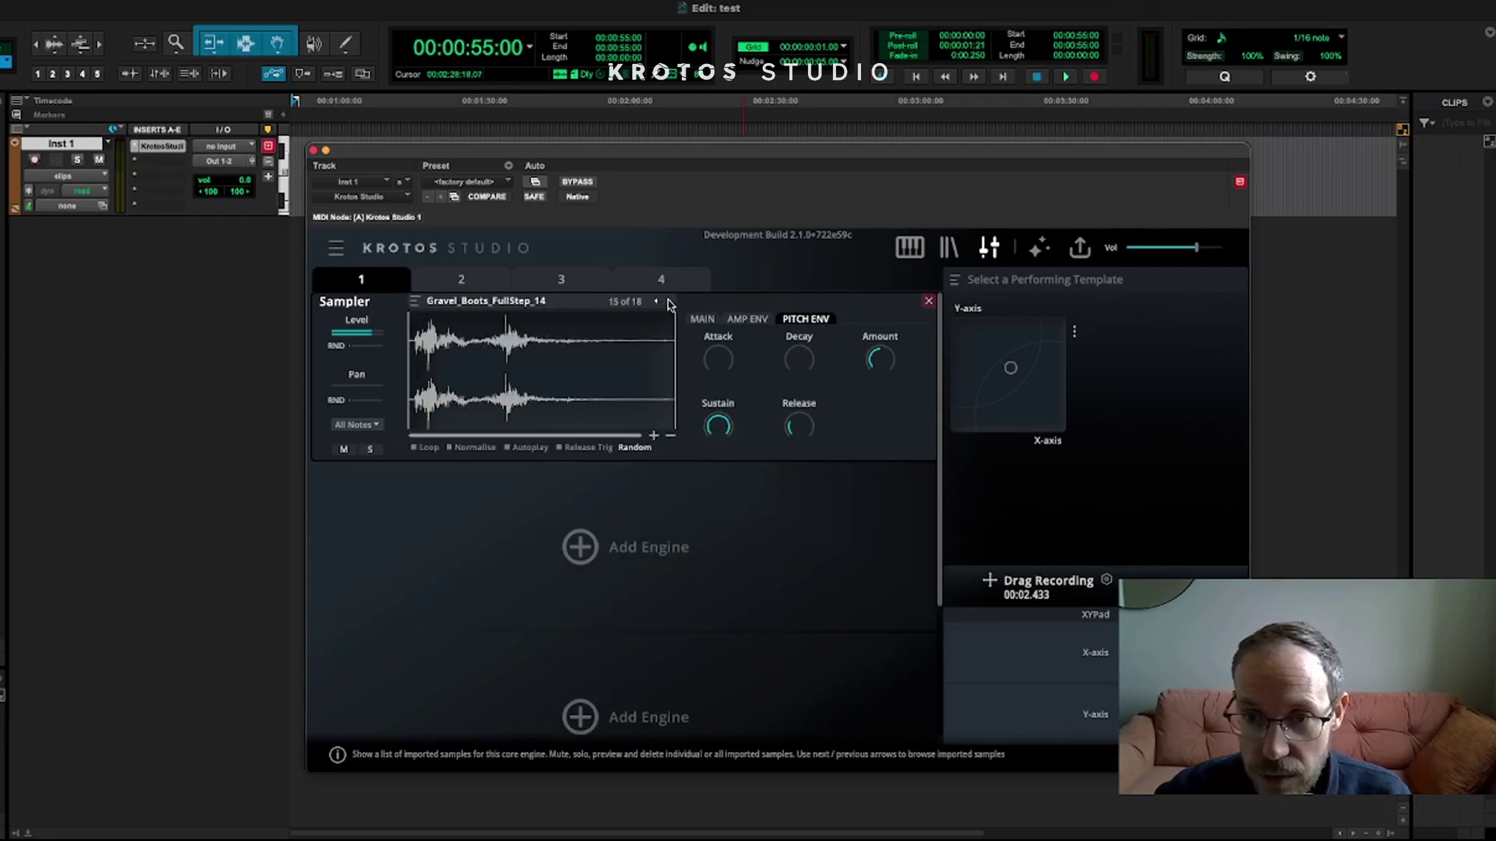
pyautogui.click(656, 302)
pyautogui.click(656, 302)
pyautogui.click(656, 302)
pyautogui.click(656, 303)
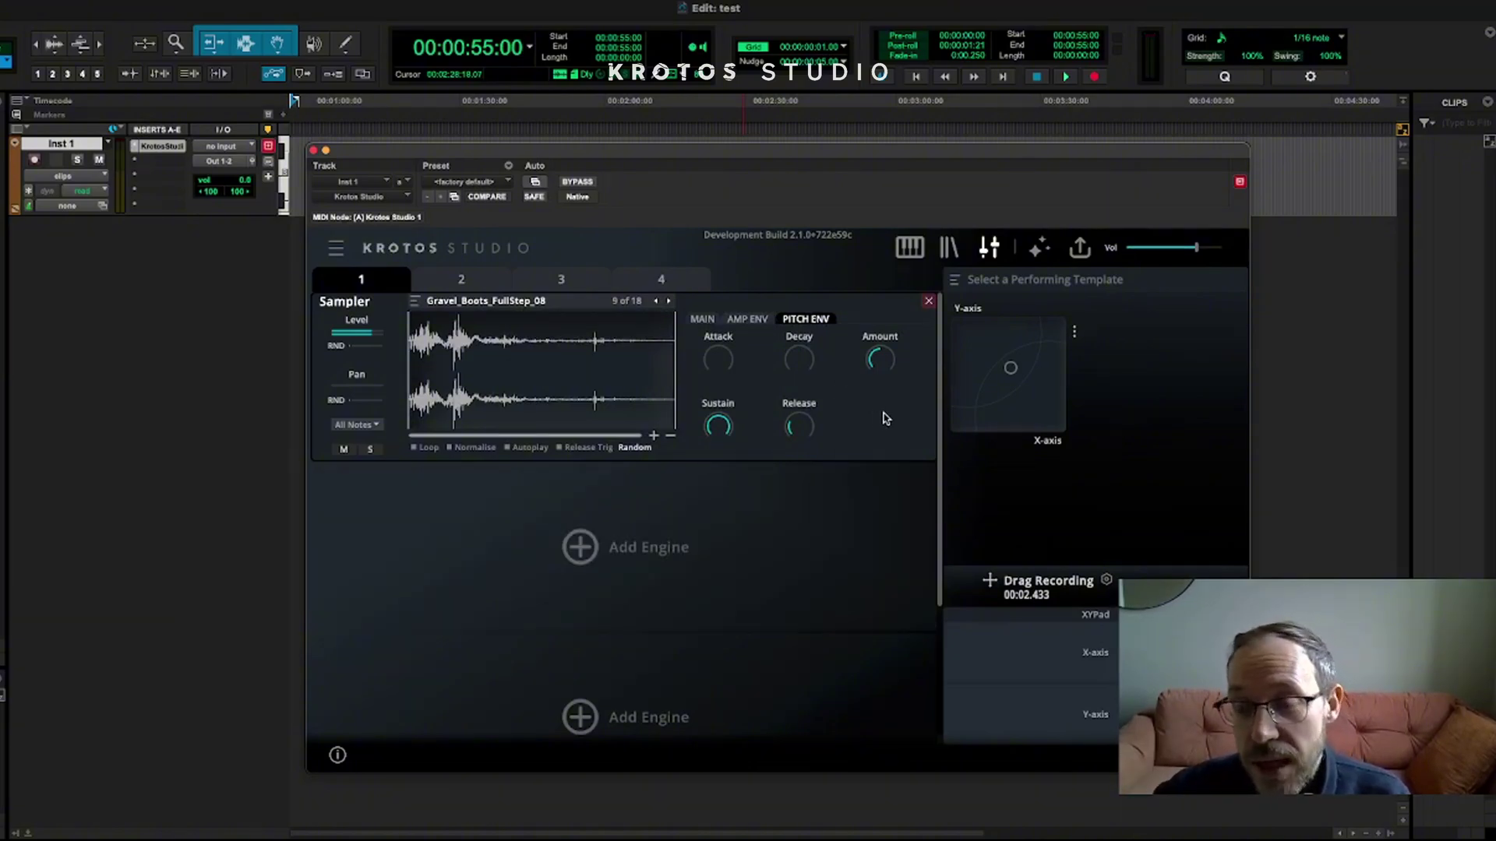
pyautogui.scroll(-1, 870, 413)
pyautogui.scroll(1, 868, 413)
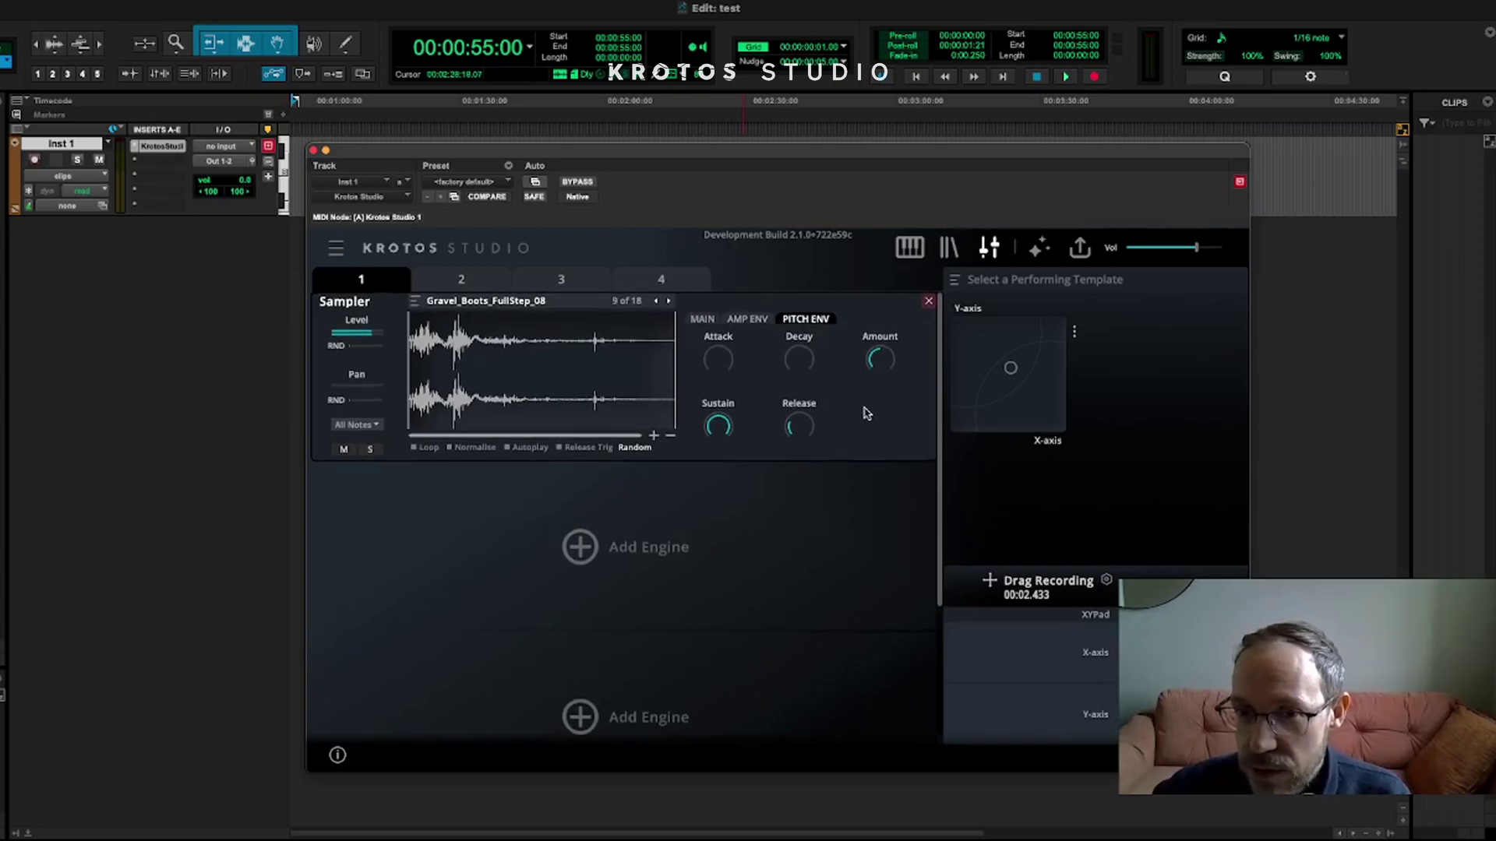